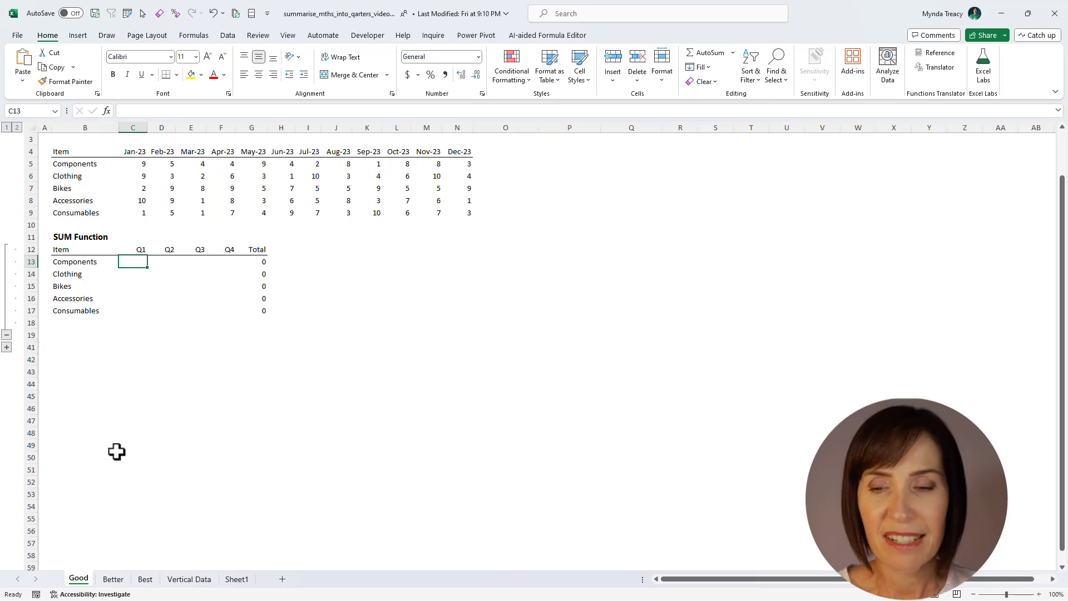
Inspect the underlying date values of the month headers in row 4 of the Good sheet
left_click(189, 579)
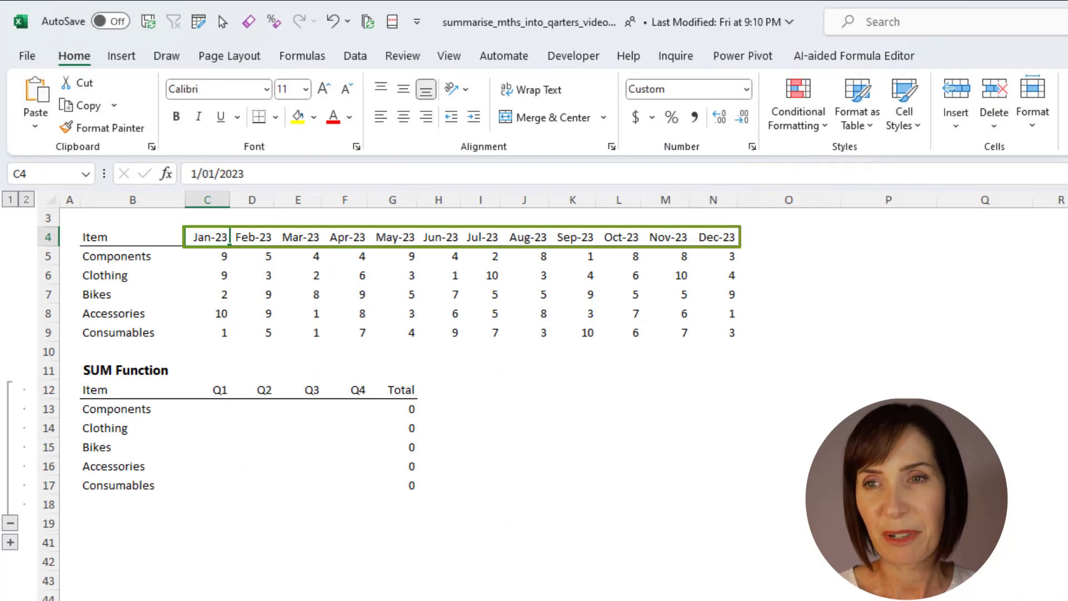
key("Right")
key("Right")
key("Right")
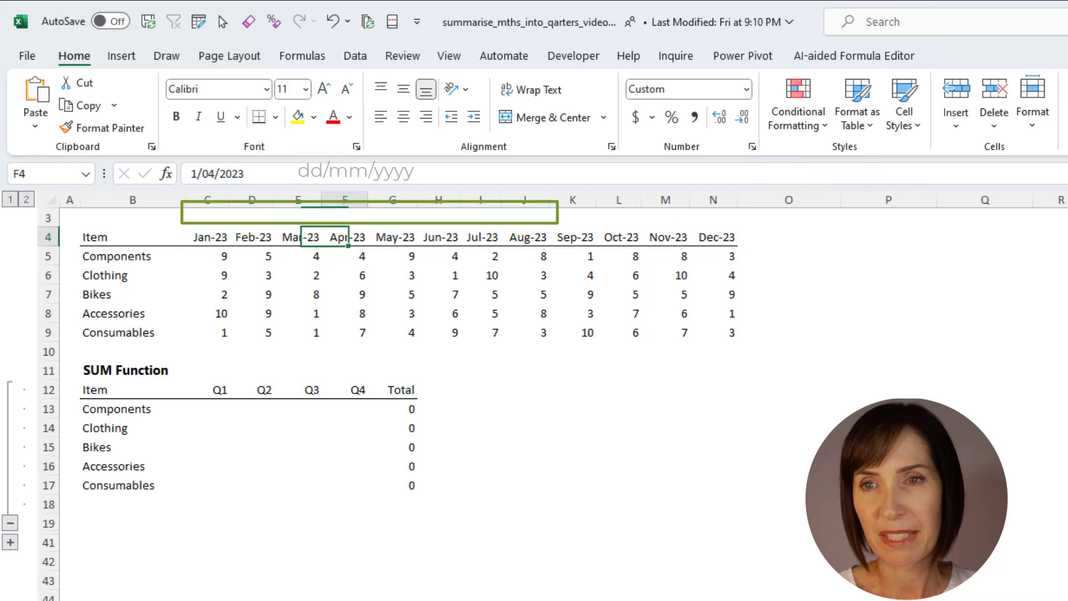
key("Right")
key("Right")
key("Right")
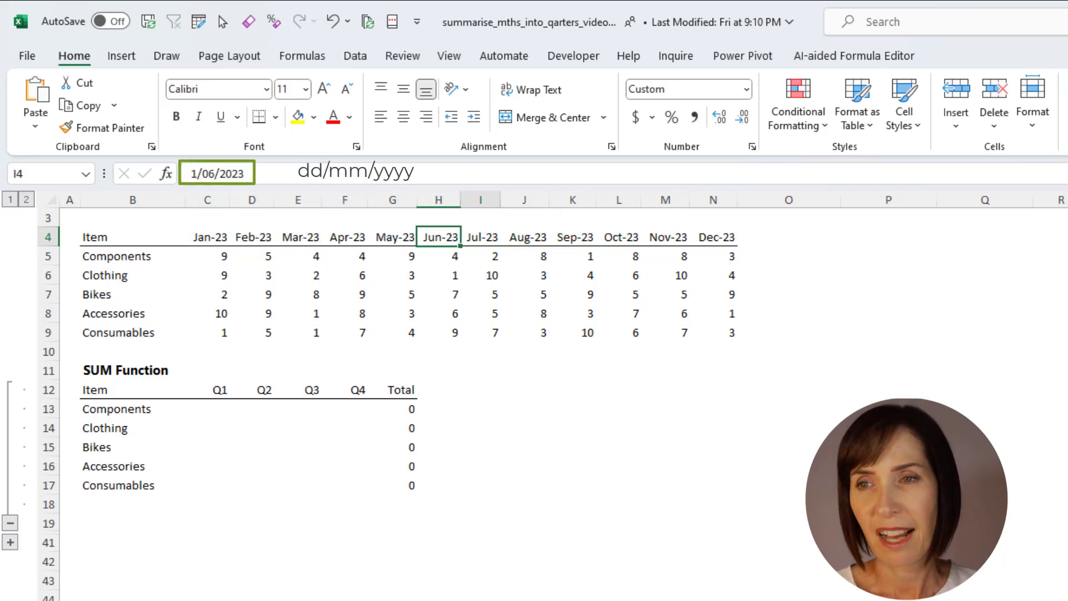
key("Left")
key("Left")
key("Left")
key("Left")
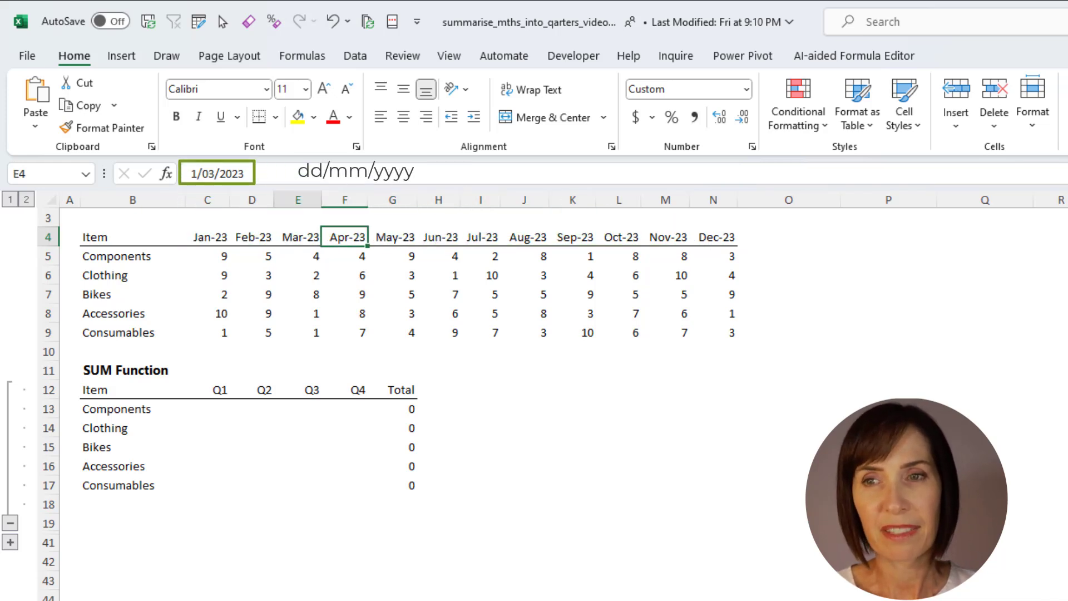
key("Left")
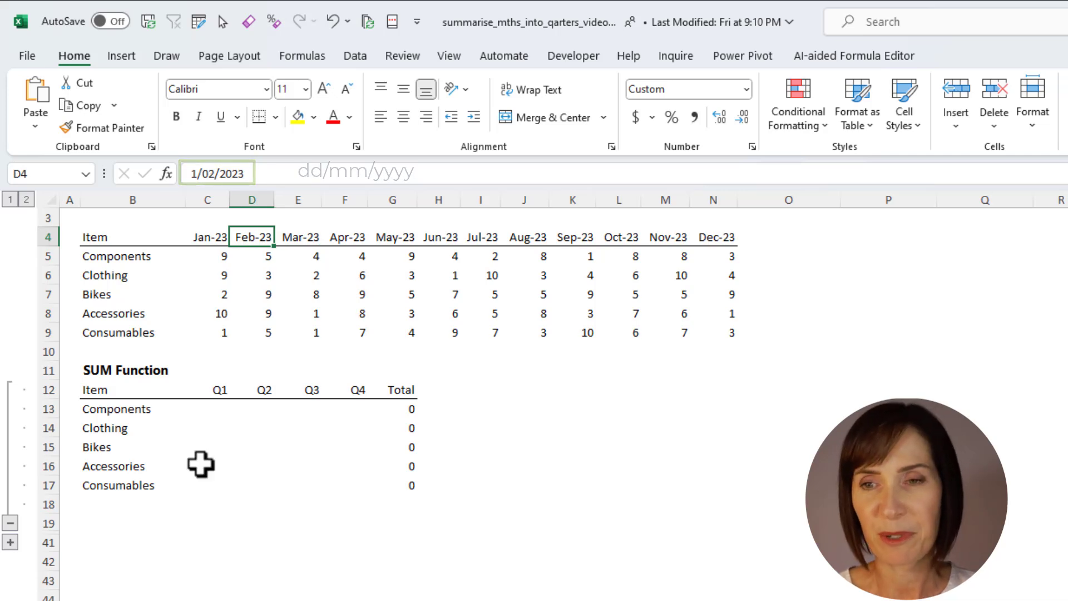
Start a SUM formula in C13 over the Components months, locking only the columns of the range as $C5:$N5
left_click(211, 402)
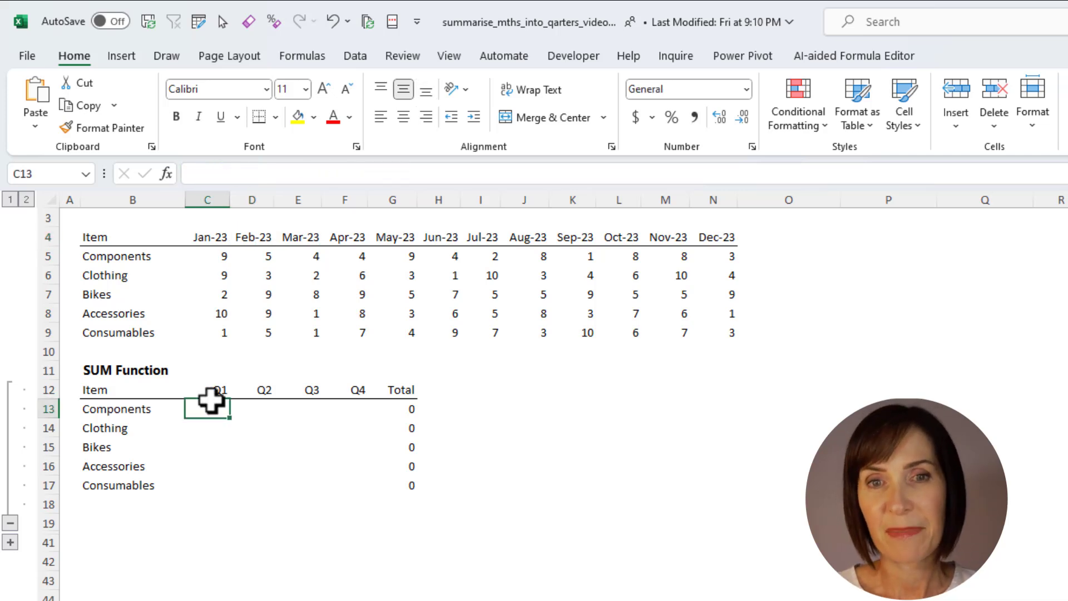
type("=")
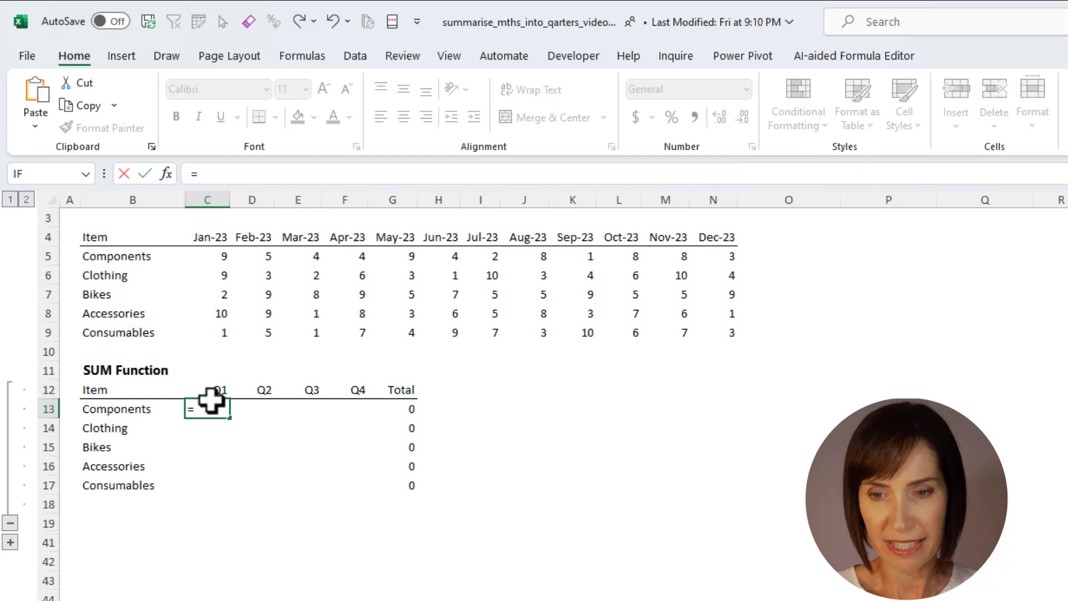
type("SUM(")
left_click(211, 256)
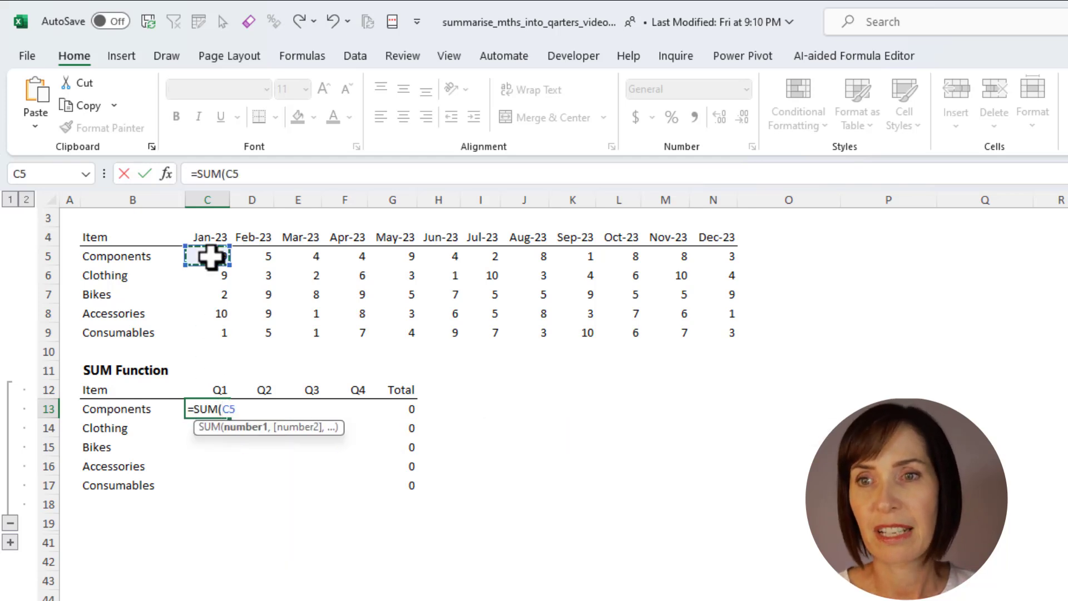
key("ctrl+shift+Right")
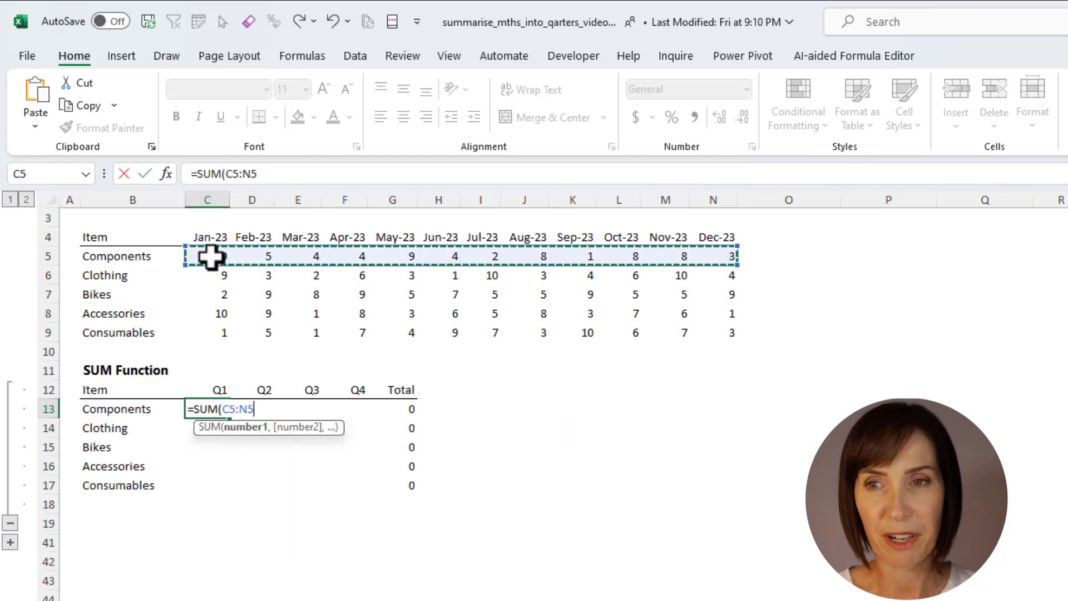
key("F4")
key("F4")
key("F4")
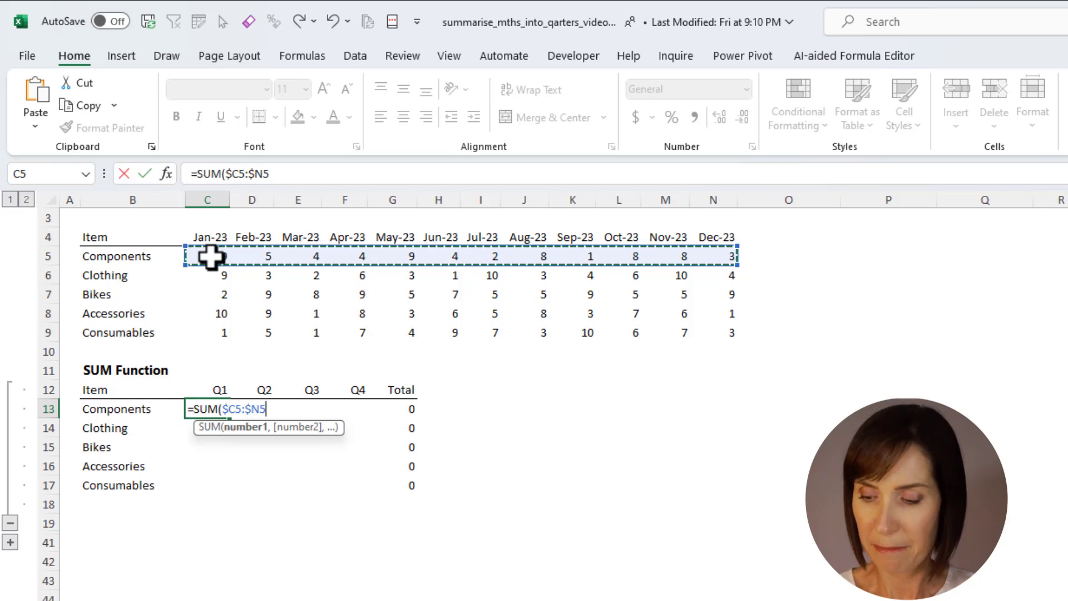
Multiply the range in the C13 formula by an opened parenthesis containing ROUNDUP(MONTH($C$4:$N$4)/3,0)
type("*(")
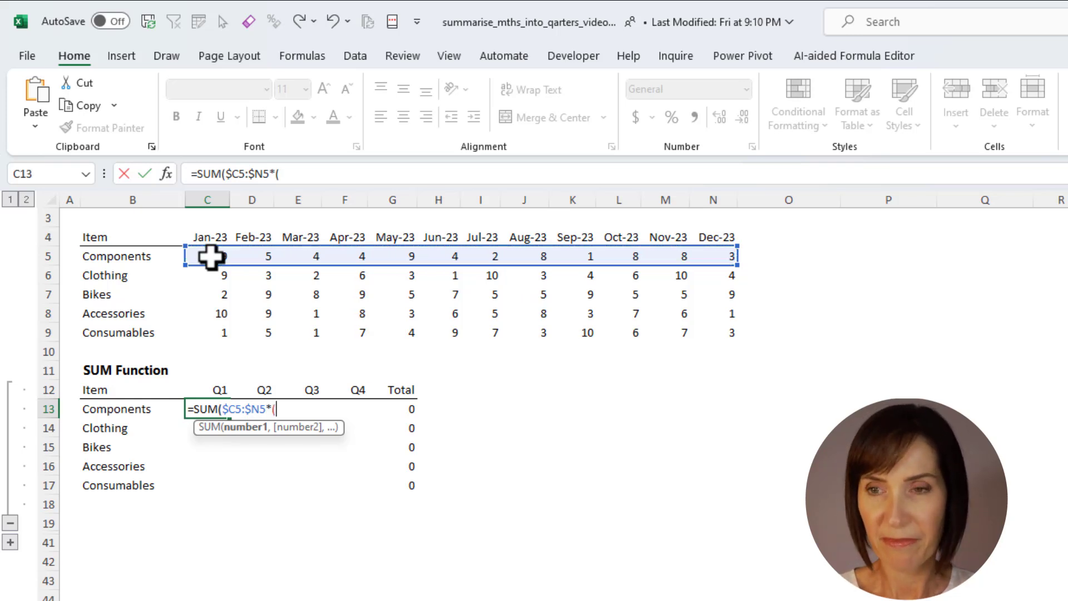
type("roundu")
key("Tab")
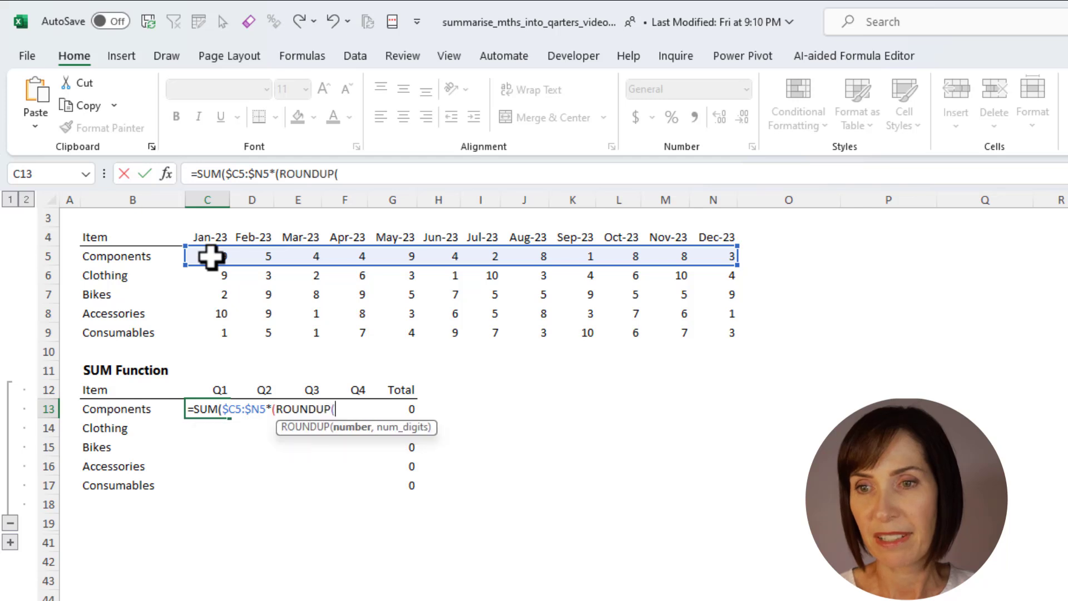
type("mont")
key("Tab")
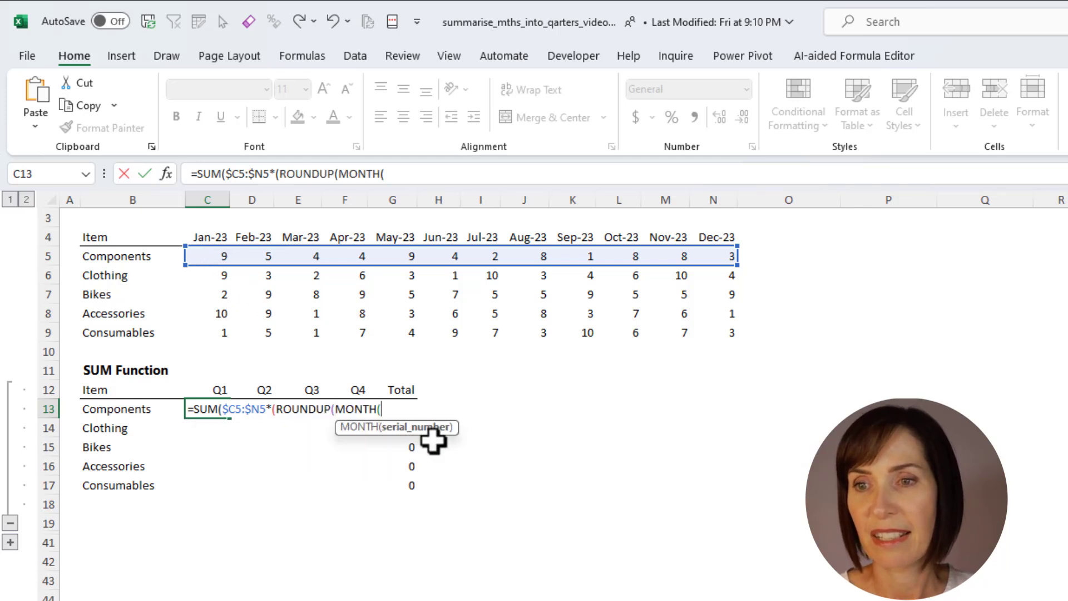
left_click_drag(209, 237, 712, 239)
key("F4")
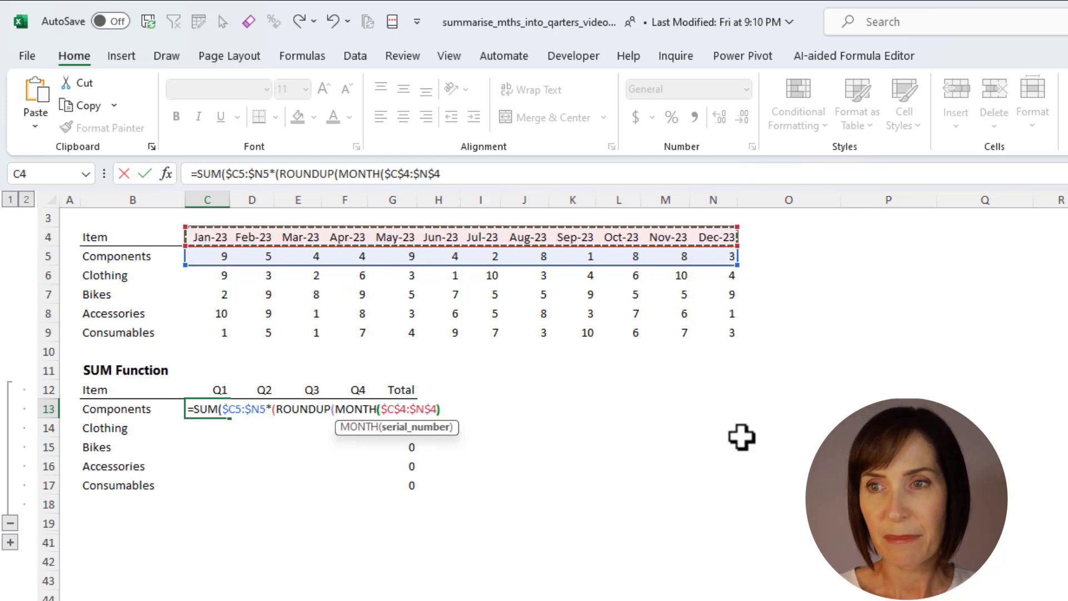
type(")/3,0")
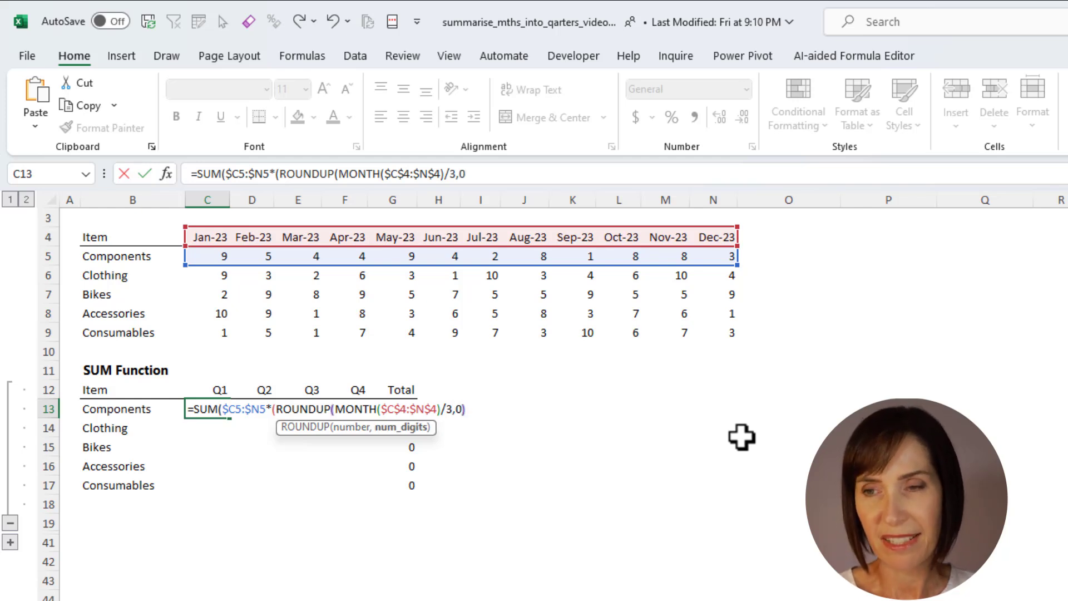
type(")")
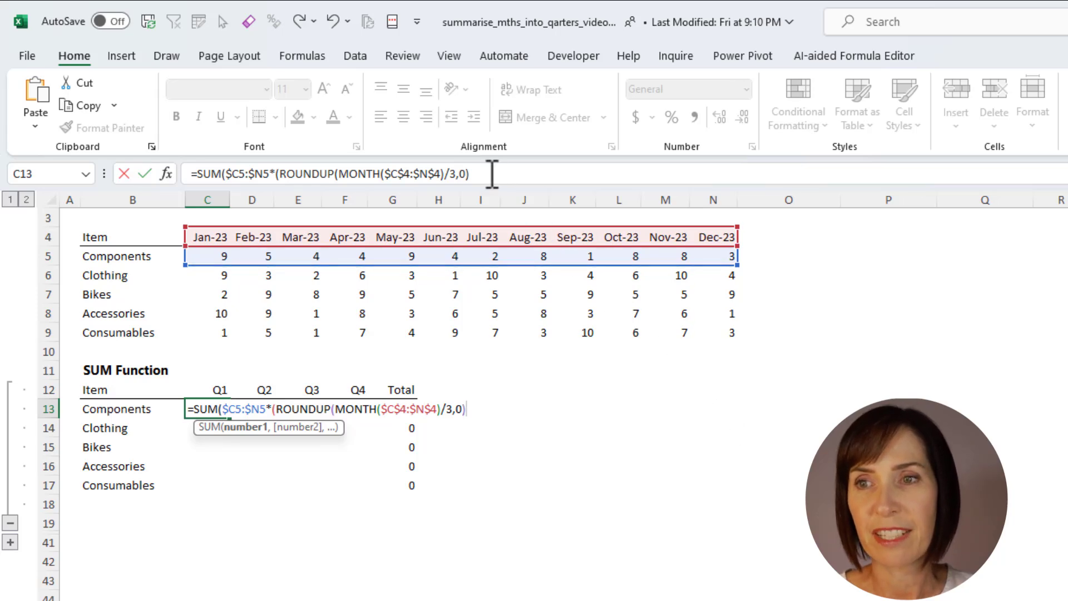
Preview the ROUNDUP part of the formula, then compare it with =COLUMN(A:A) and close the comparison's parenthesis
left_click_drag(489, 173, 280, 174)
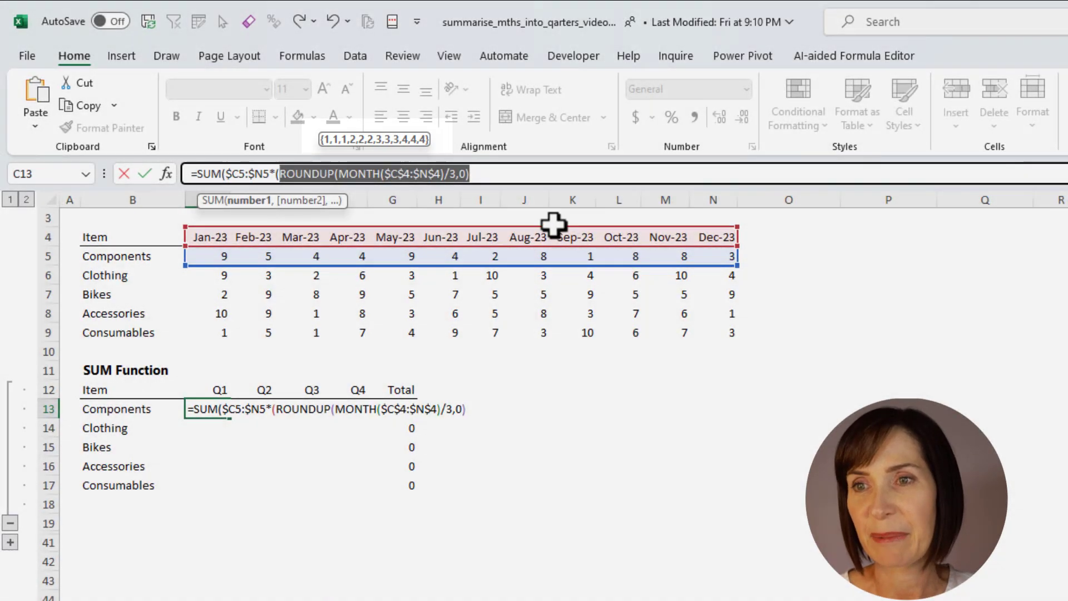
left_click(503, 180)
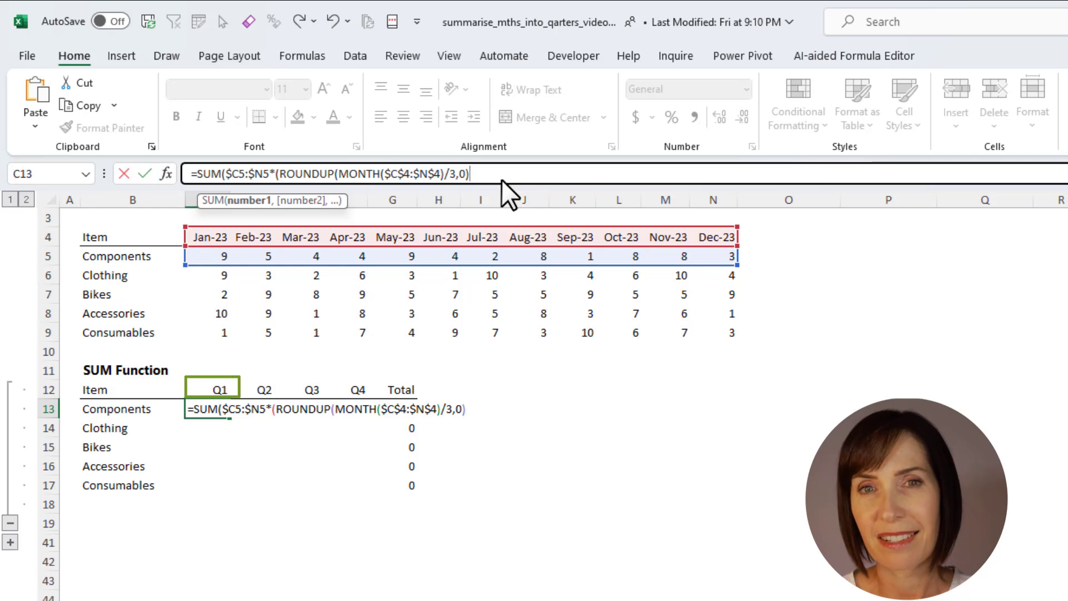
type("=1")
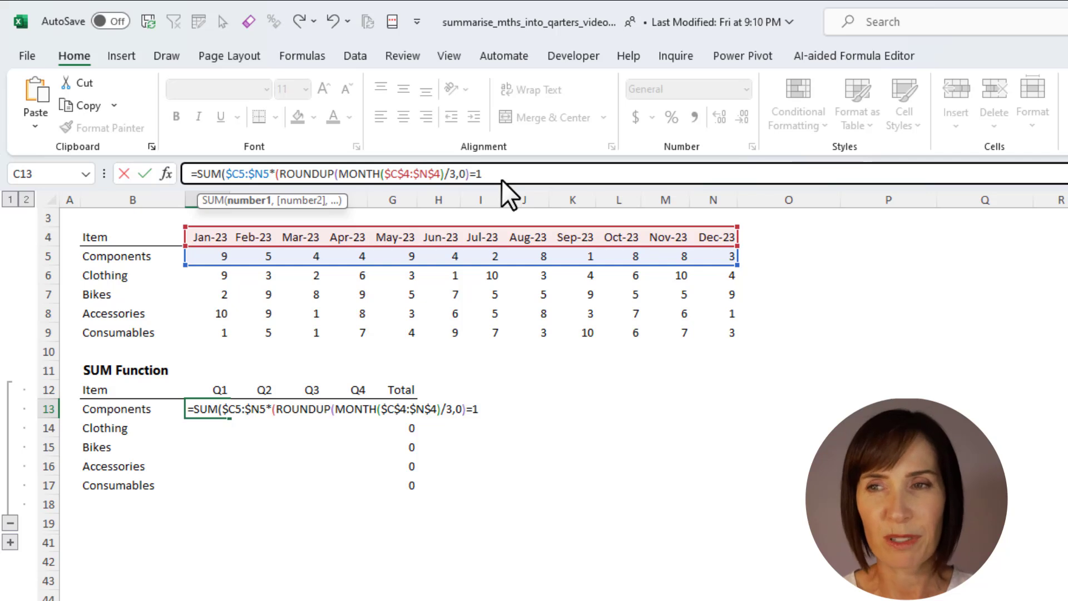
key("BackSpace")
type("colu")
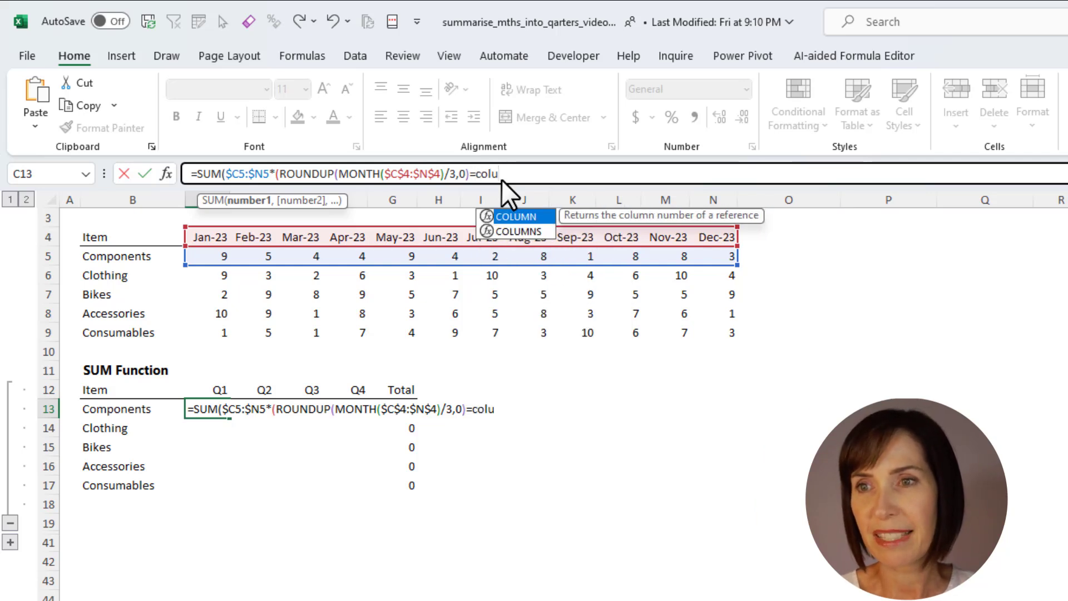
key("Tab")
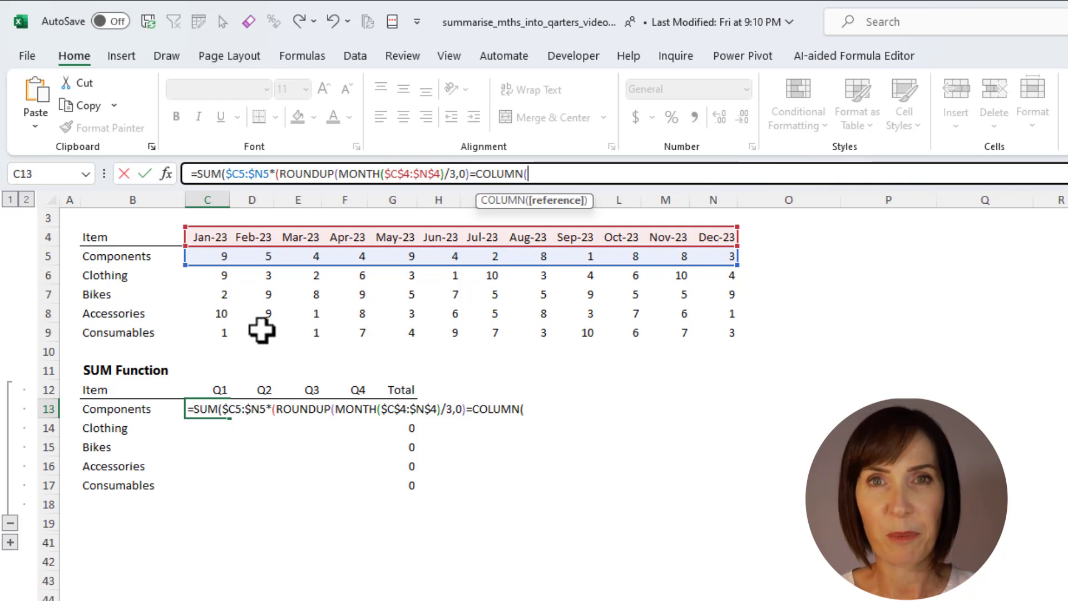
left_click(72, 200)
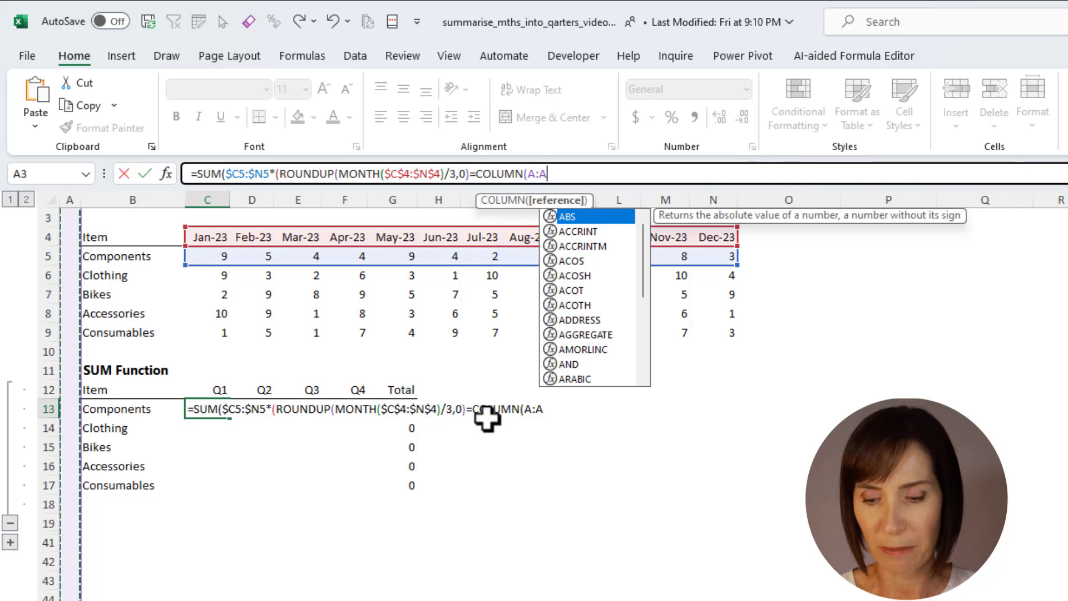
type(")")
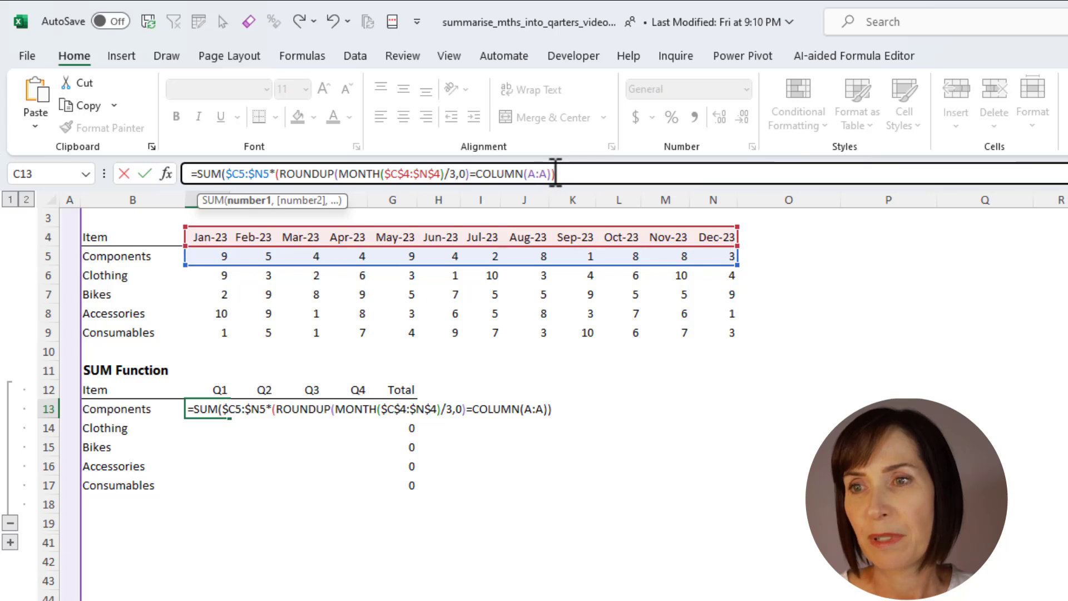
Preview the results of COLUMN(A:A), the ROUNDUP expression, the whole comparison and the $C5:$N5 range within the C13 formula
left_click_drag(551, 174, 476, 173)
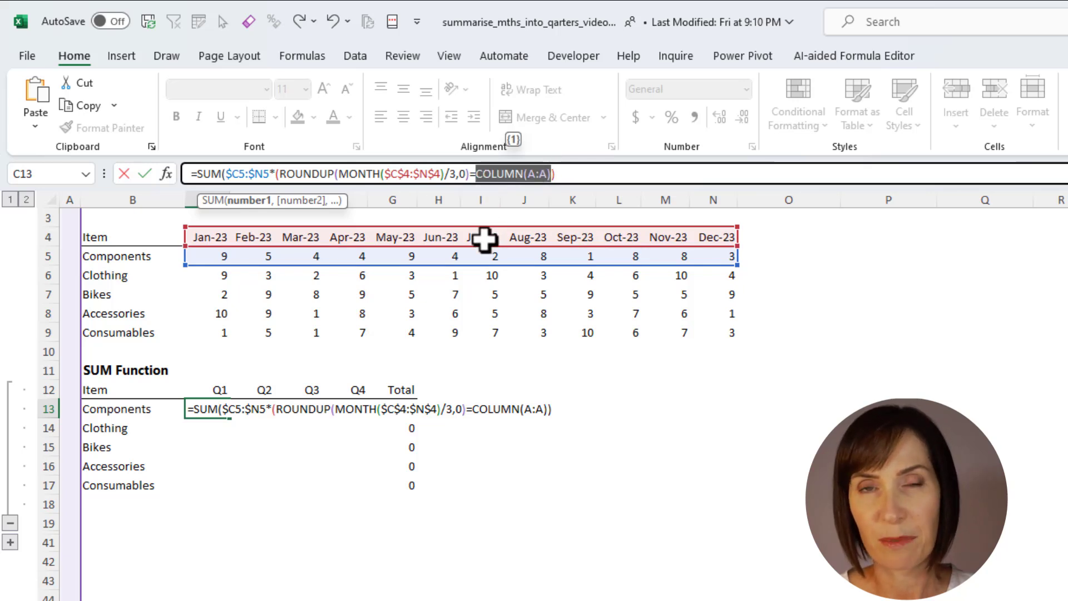
left_click_drag(467, 174, 279, 173)
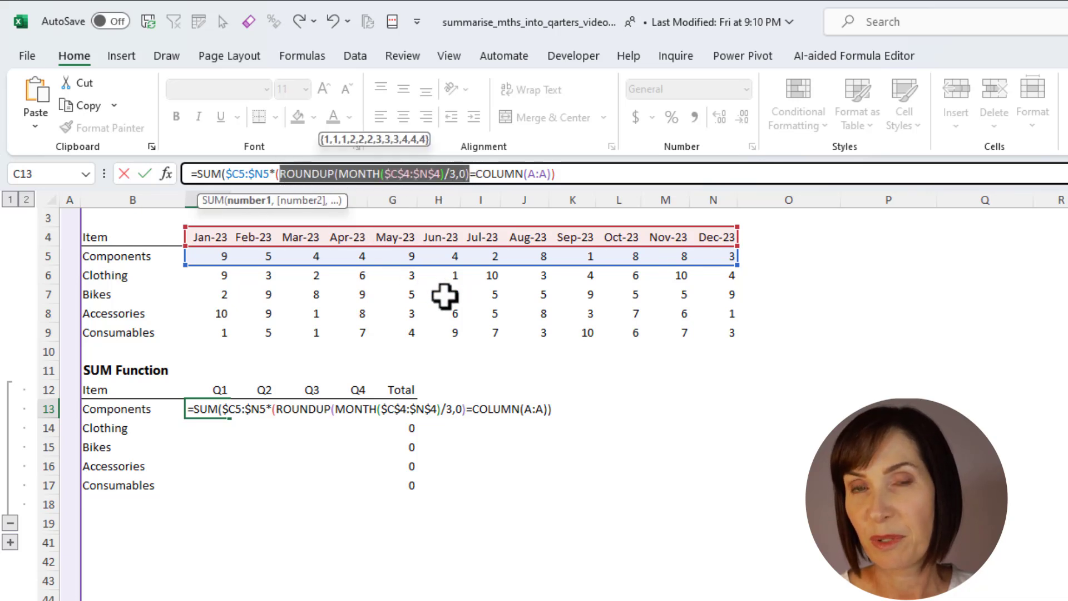
left_click_drag(551, 173, 280, 175)
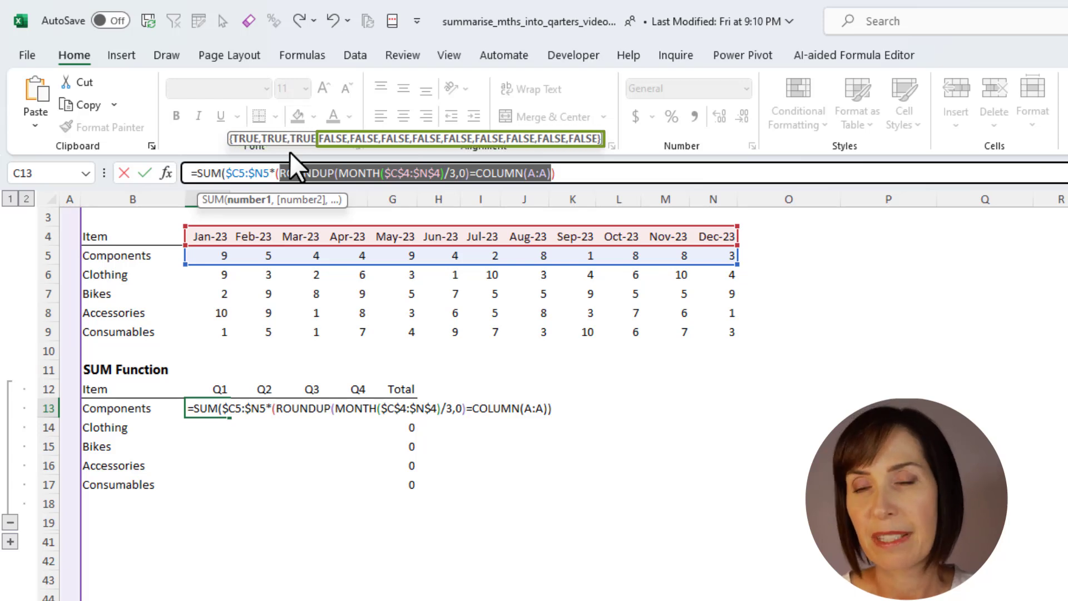
left_click(281, 173)
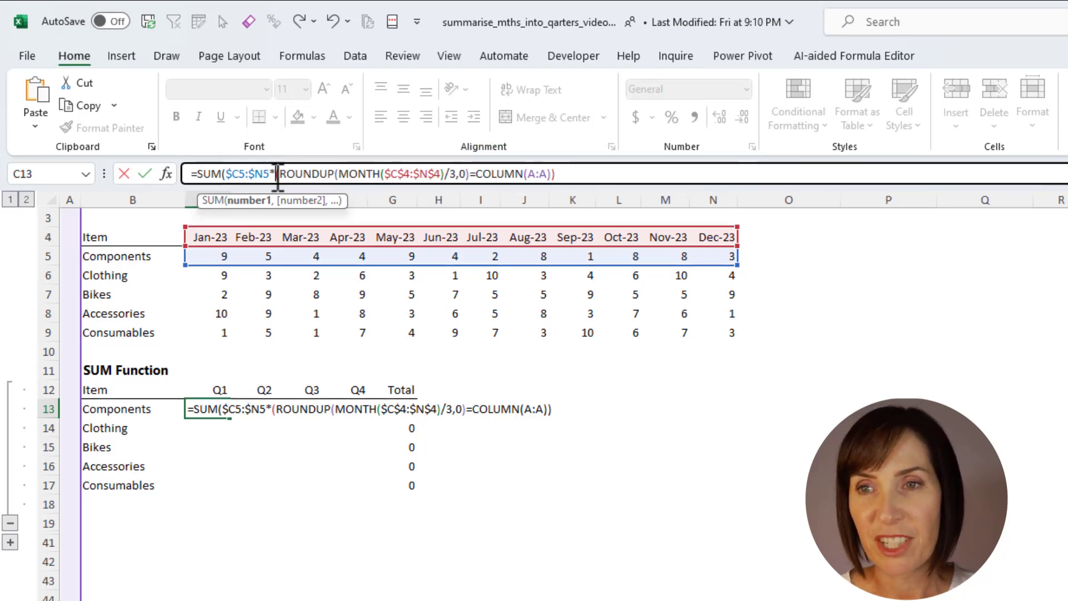
left_click_drag(278, 174, 553, 178)
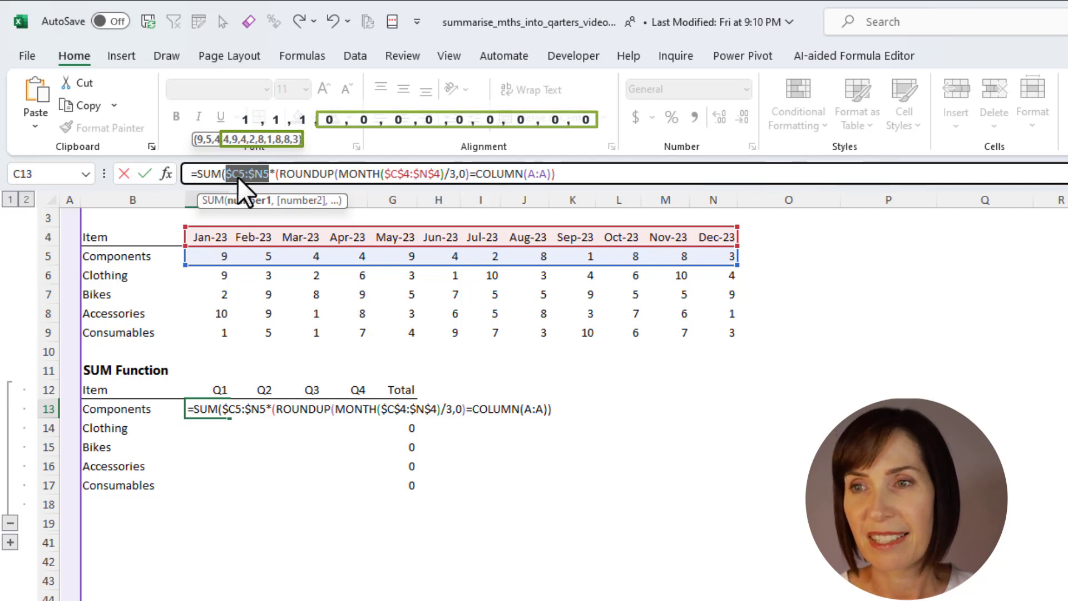
Preview the result of the complete SUM argument, from $C5:$N5 through the closing parenthesis of the comparison
left_click(555, 174)
left_click_drag(555, 174, 334, 174)
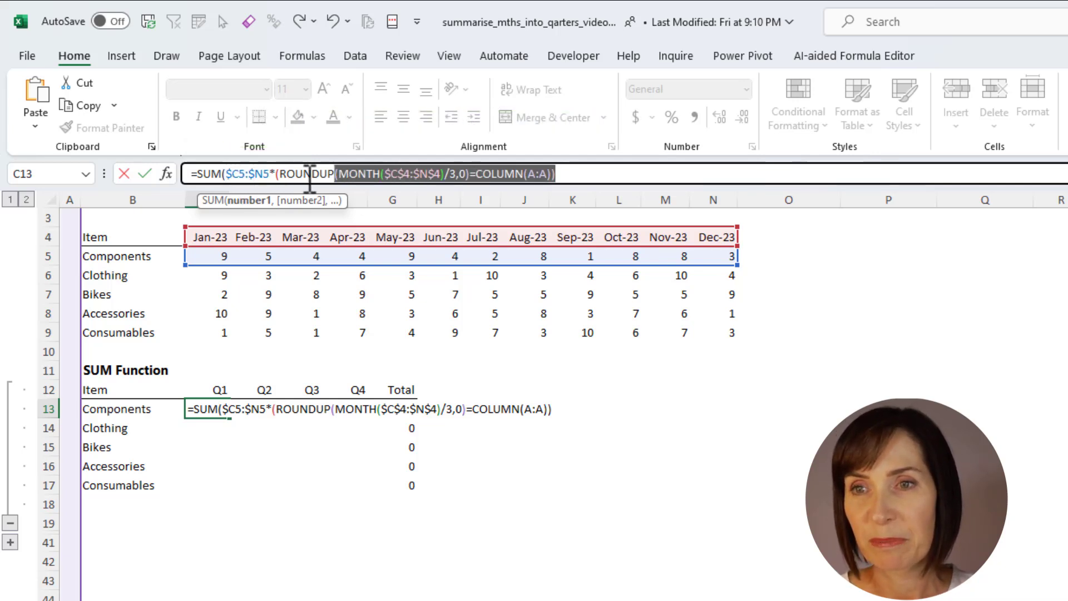
key("shift+Left")
key("shift+Left")
key("shift+Left")
key("shift+Left")
key("shift+Left")
key("shift+Left")
key("shift+Left")
key("shift+Left")
key("shift+Left")
key("shift+Left")
key("shift+Left")
key("shift+Left")
key("shift+Left")
key("shift+Left")
key("shift+Left")
key("shift+Left")
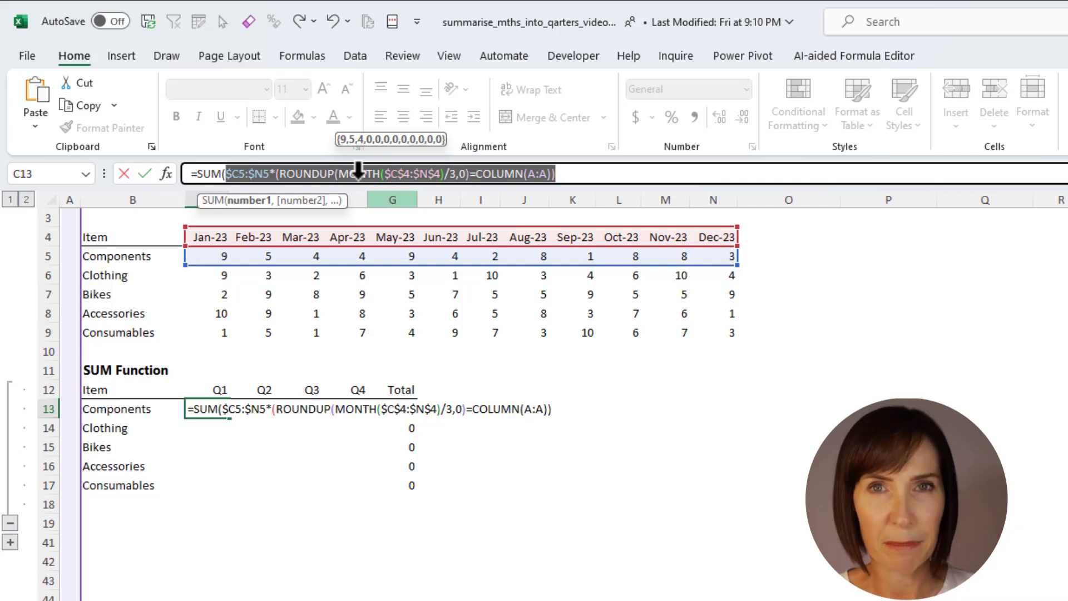
Close the SUM function and enter the formula in C13, then check it against the January to March Components values in C5:E5
left_click(563, 176)
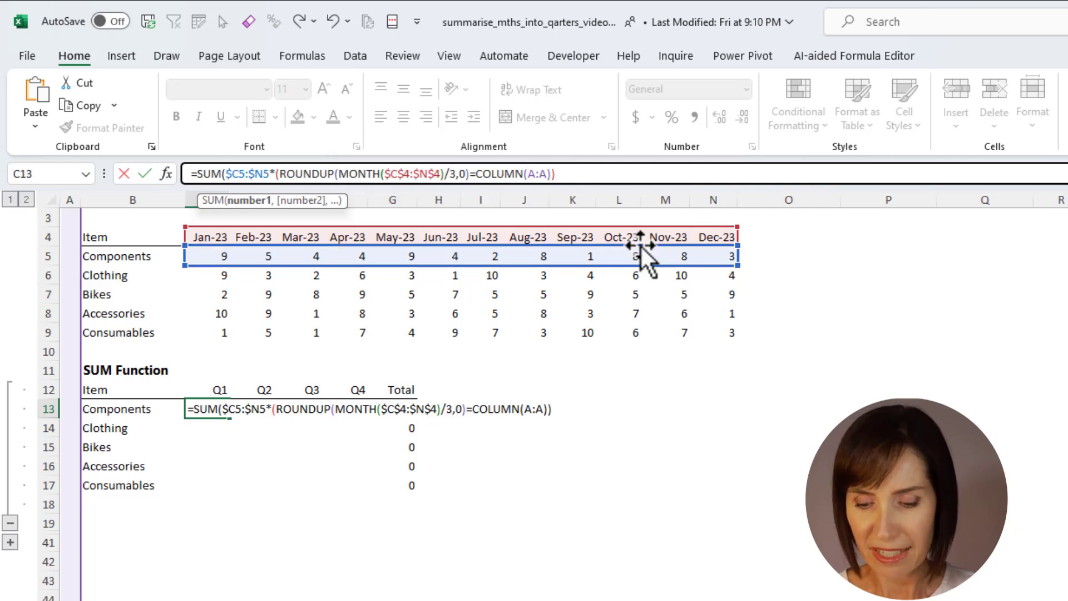
type(")")
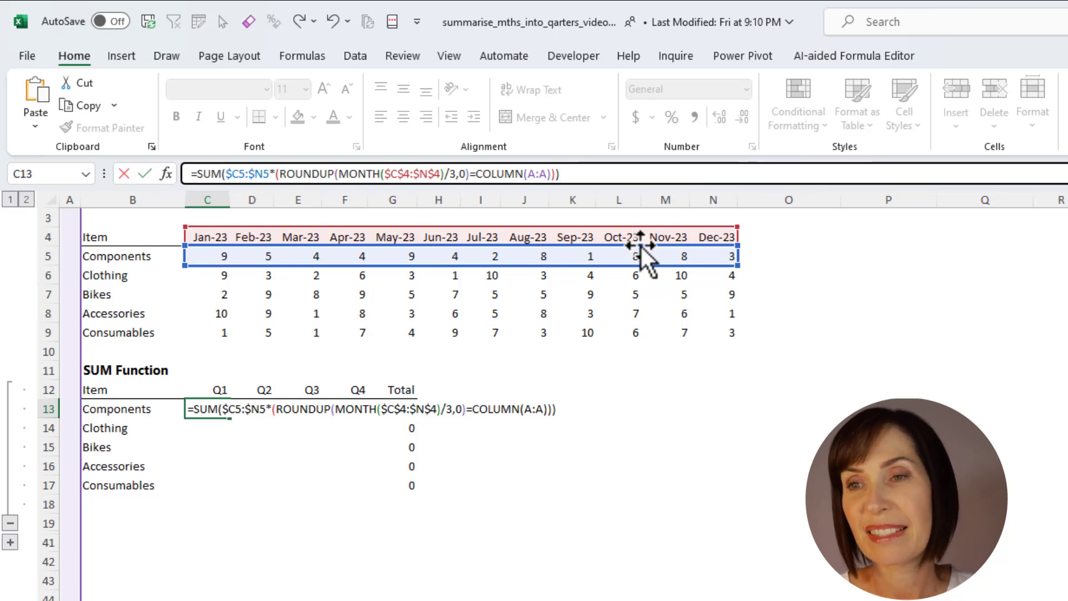
key("Return")
key("Up")
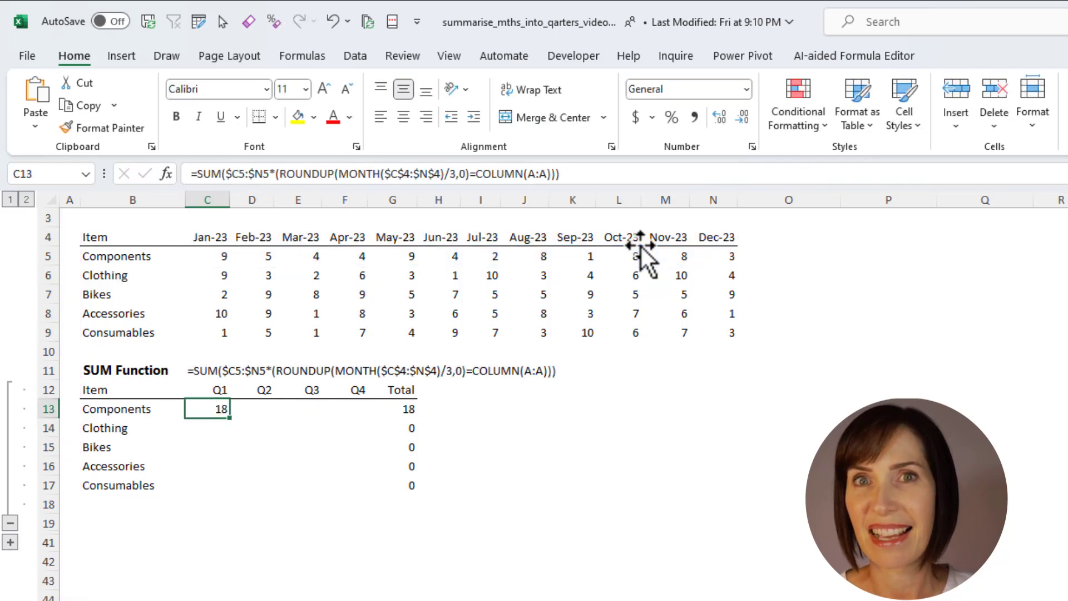
left_click_drag(221, 258, 321, 261)
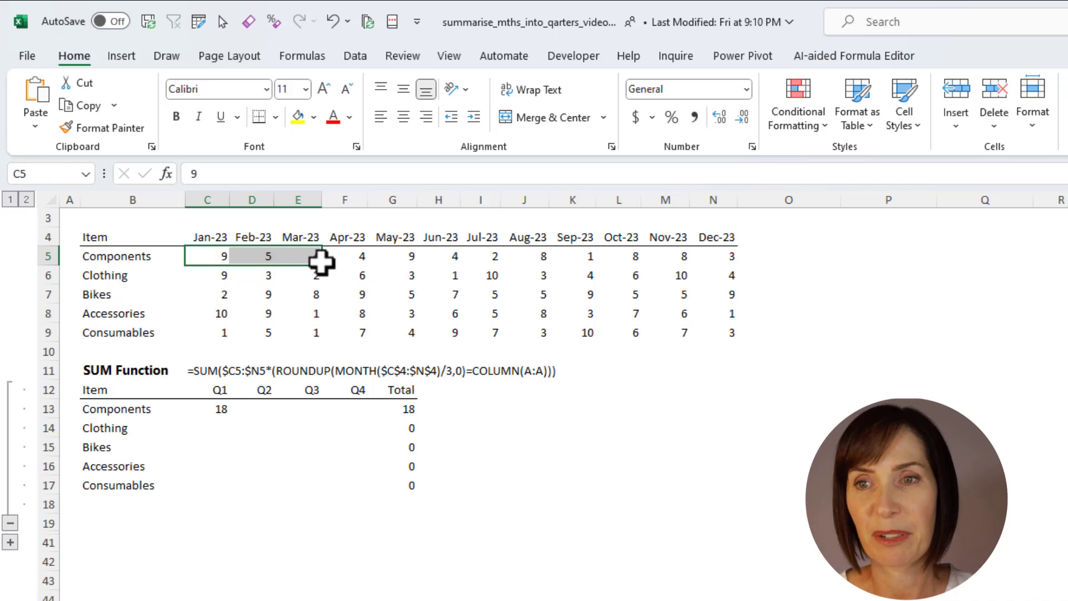
left_click(225, 414)
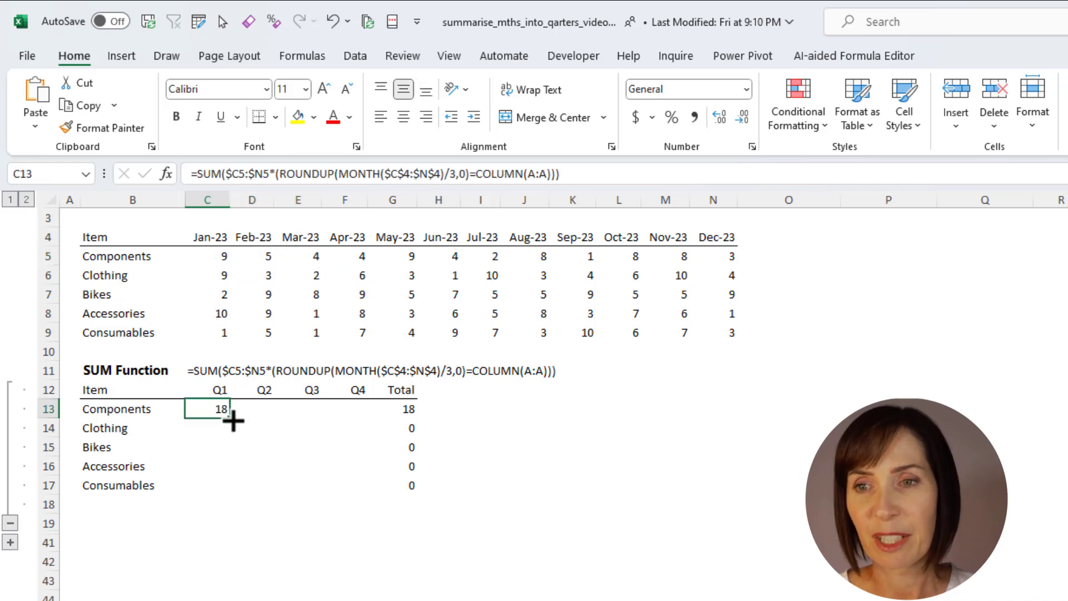
Fill the C13 formula down to the Consumables row and across through Q4 to complete the quarterly table
double_click(229, 418)
left_click_drag(230, 494, 372, 487)
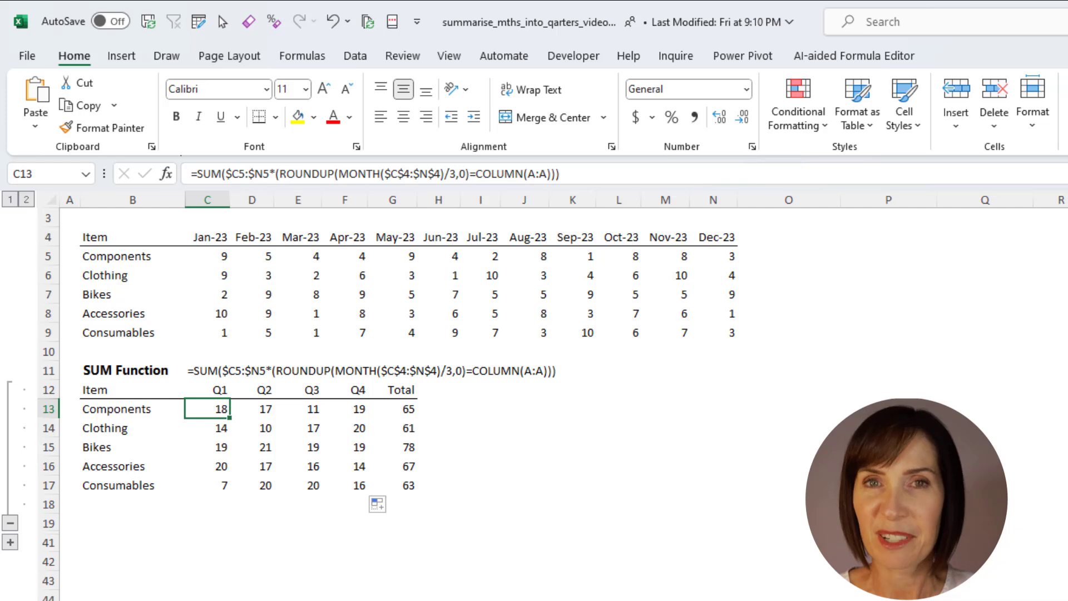
Edit the C13 formula in an expanded formula bar and start a LET function on its own line before SUM
left_click(205, 176)
key("ctrl+shift+u")
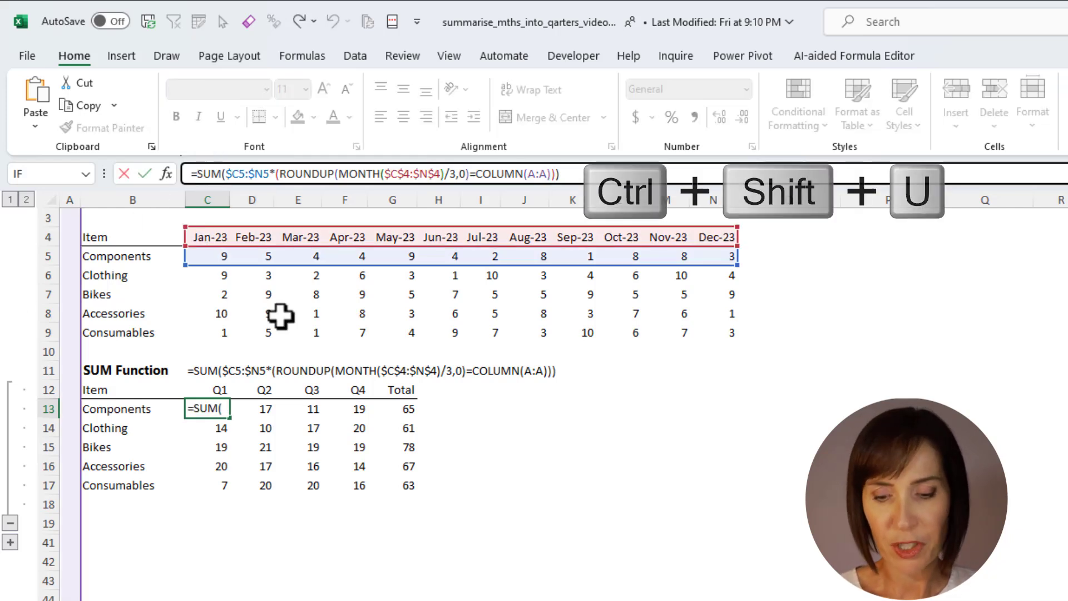
key("ctrl+shift+u")
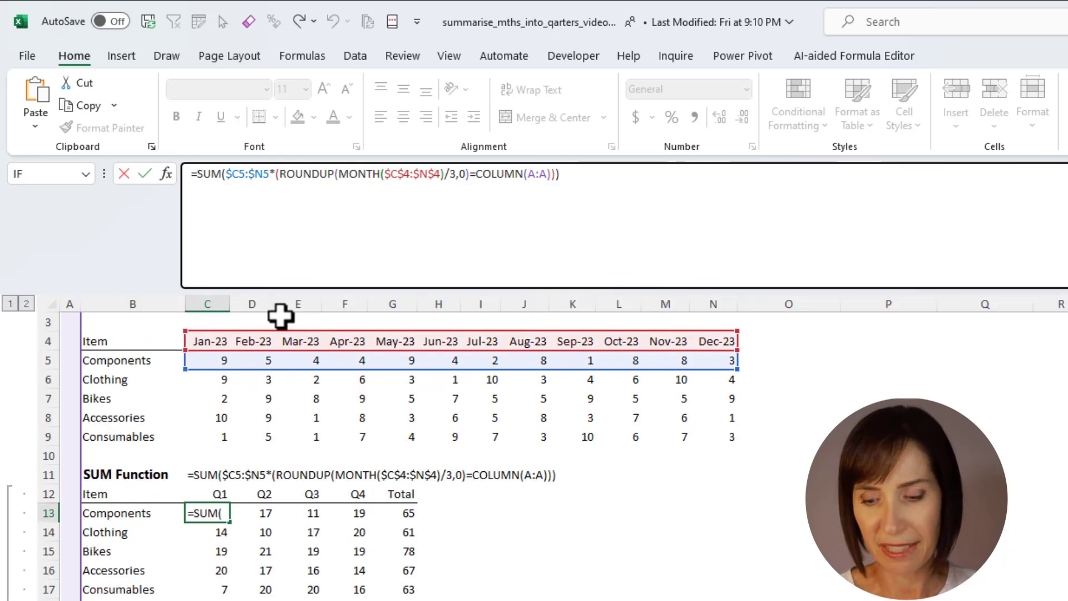
key("alt+Return")
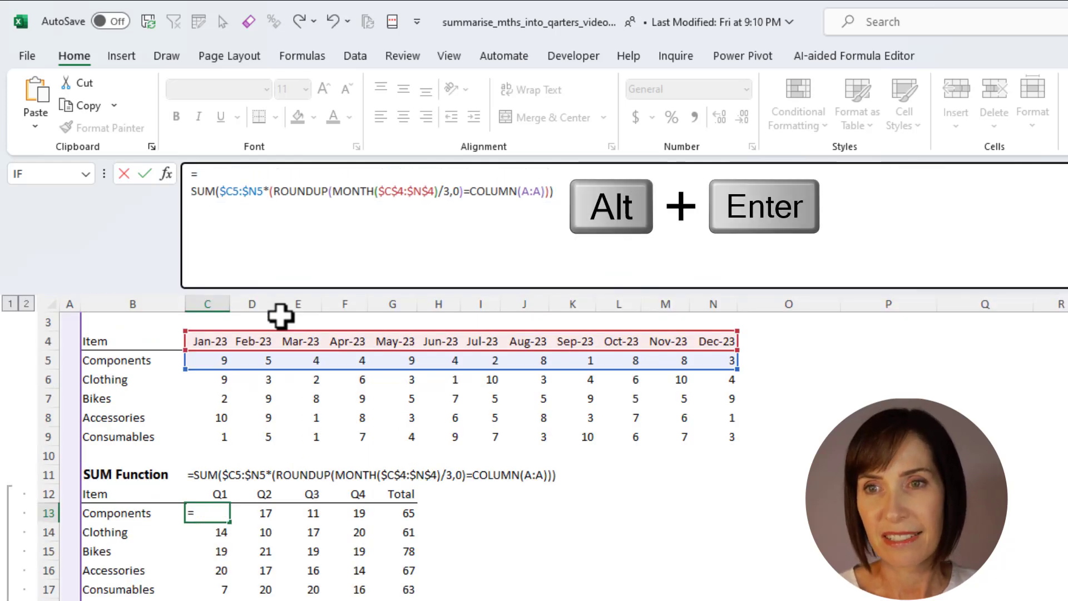
type("let")
key("Tab")
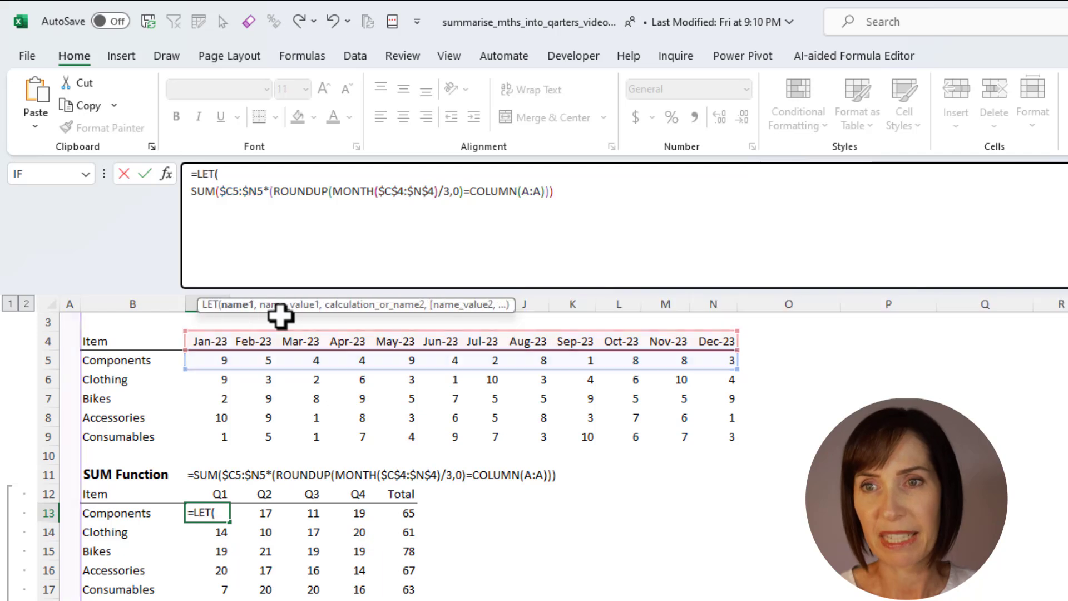
key("alt+Return")
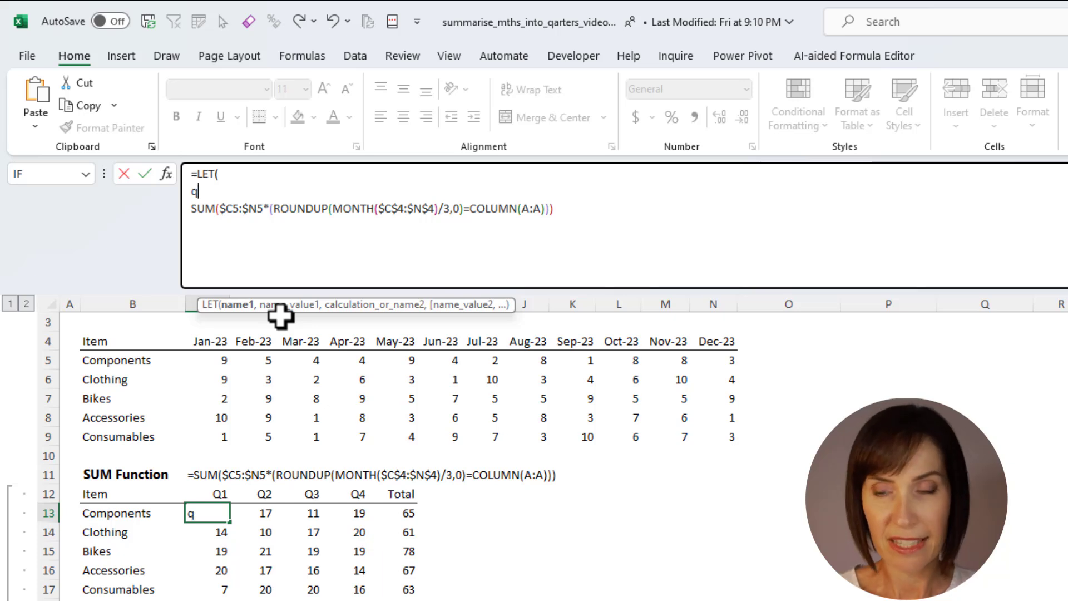
Define the LET name quantity as $C5:$N5, moving the range out of SUM and putting quantity in its place
type("quantity")
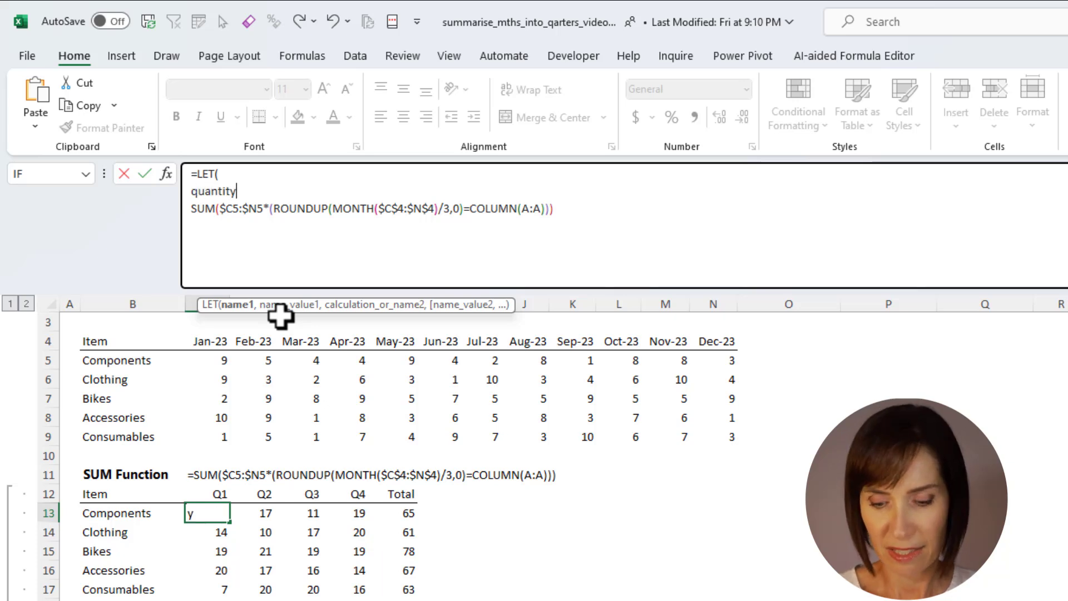
type(",")
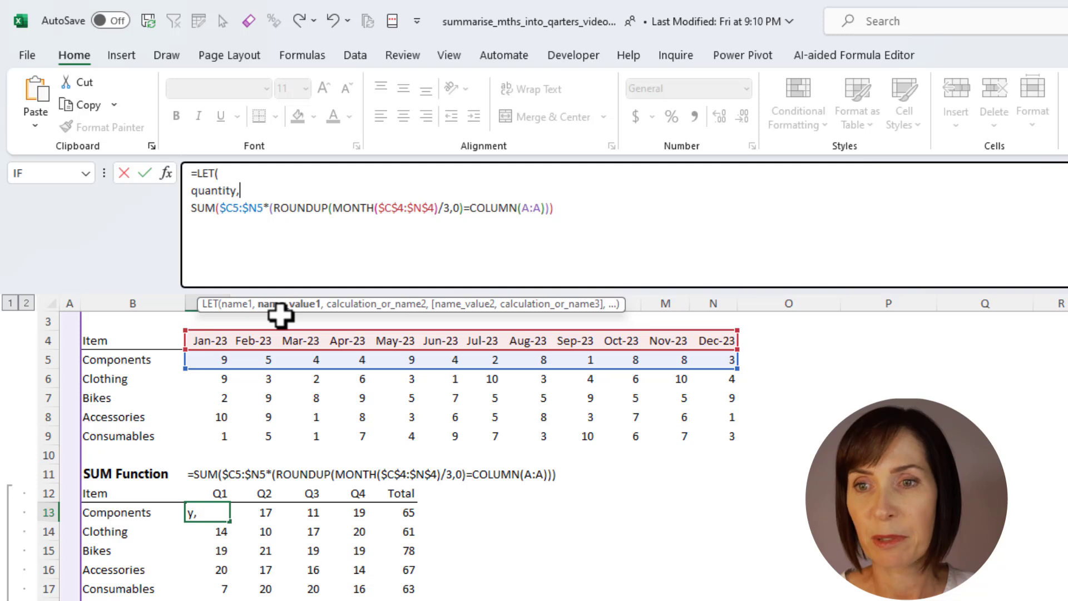
left_click_drag(220, 209, 270, 260)
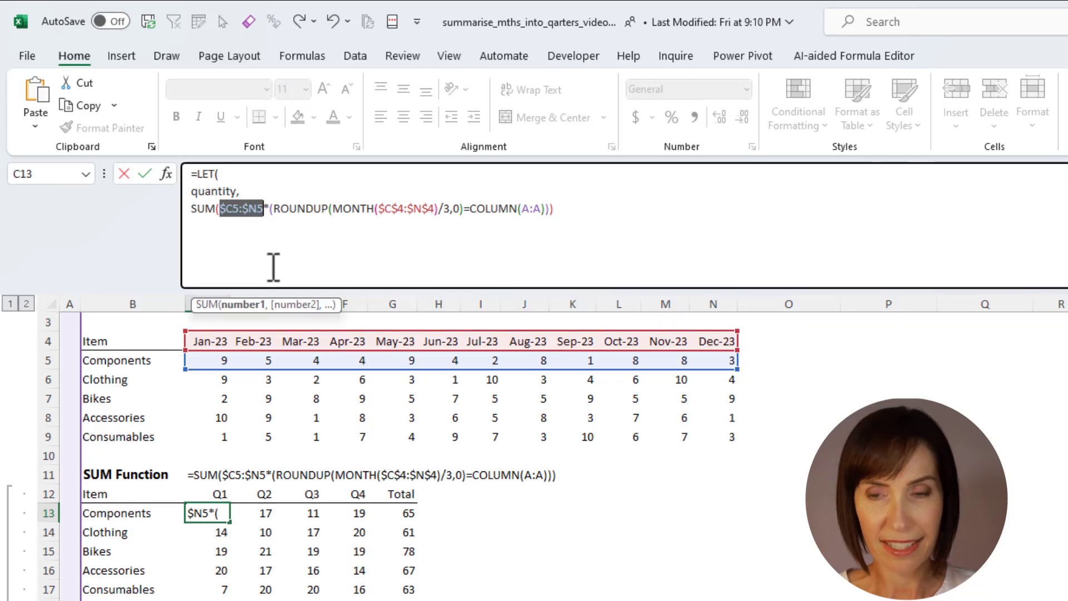
key("ctrl+x")
left_click(274, 191)
key("ctrl+v")
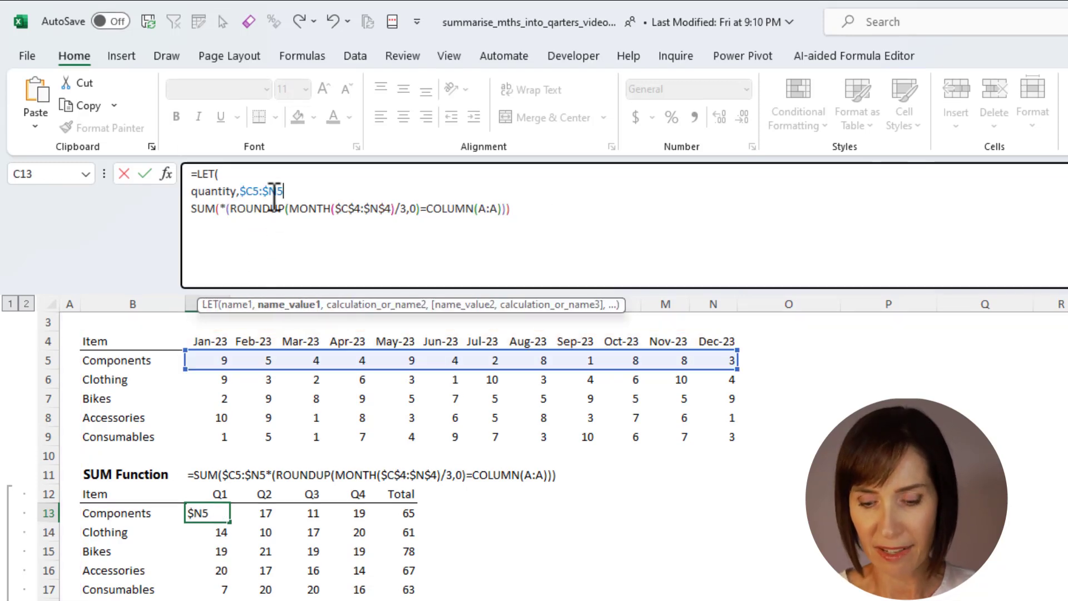
type(", SUM(")
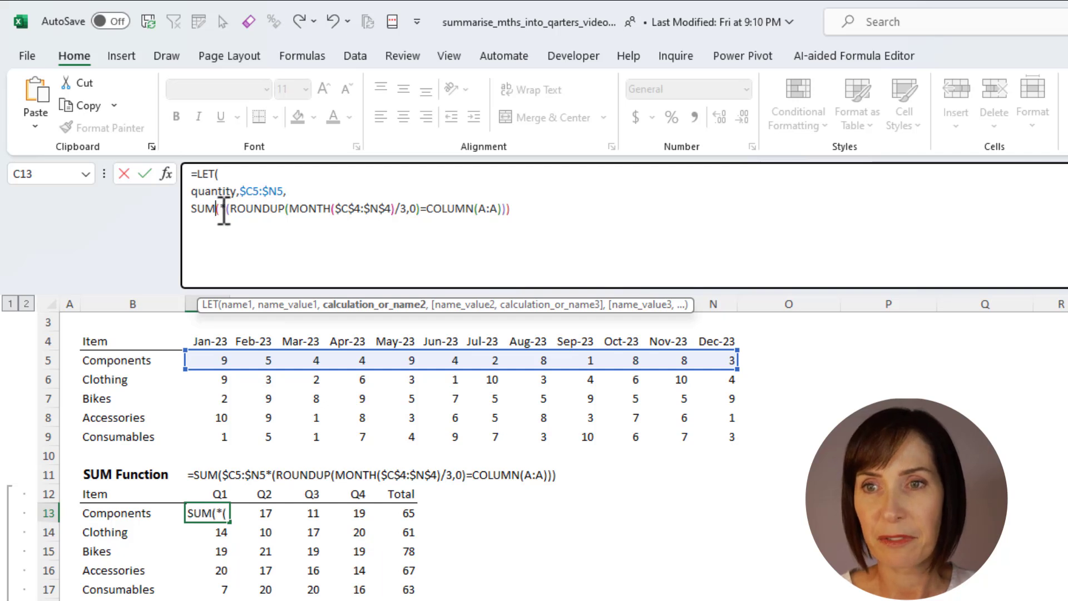
type("quan")
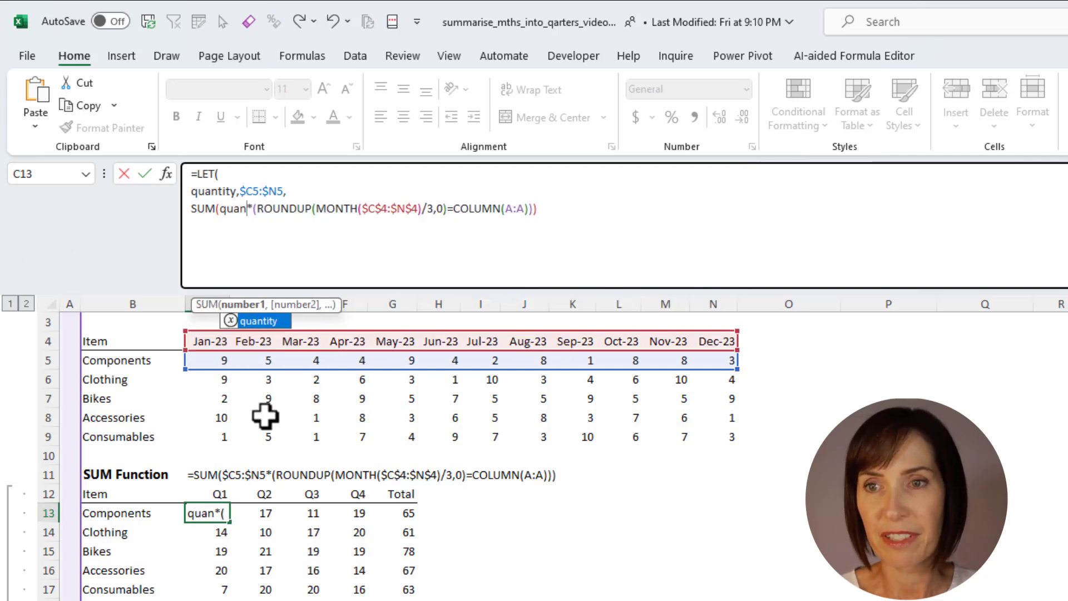
key("Tab")
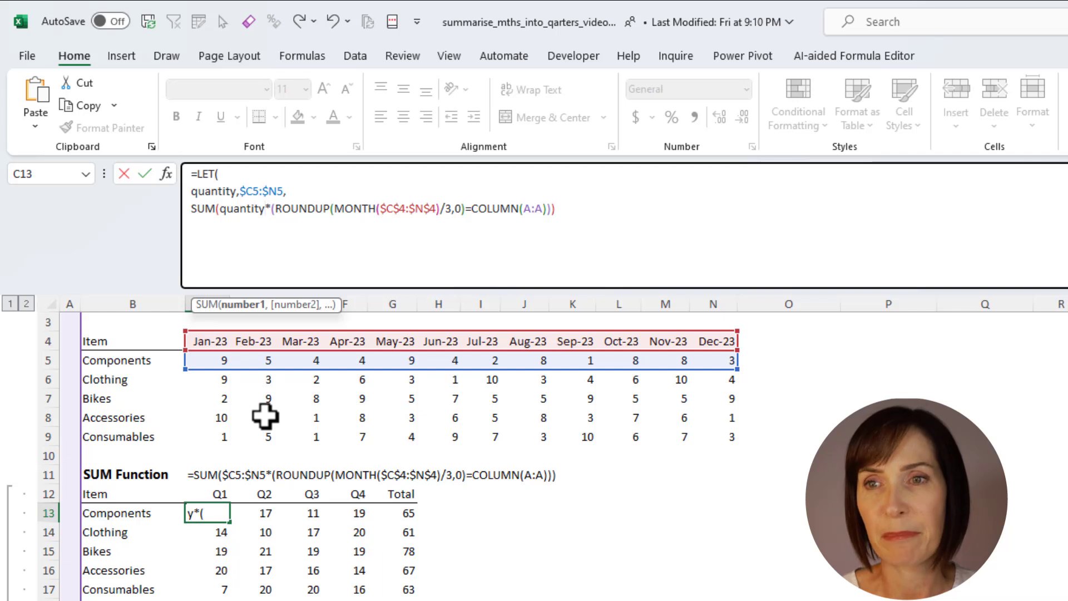
Add a new LET line defining mths as $C$4:$N$4, moving the range out of the MONTH function
left_click(293, 194)
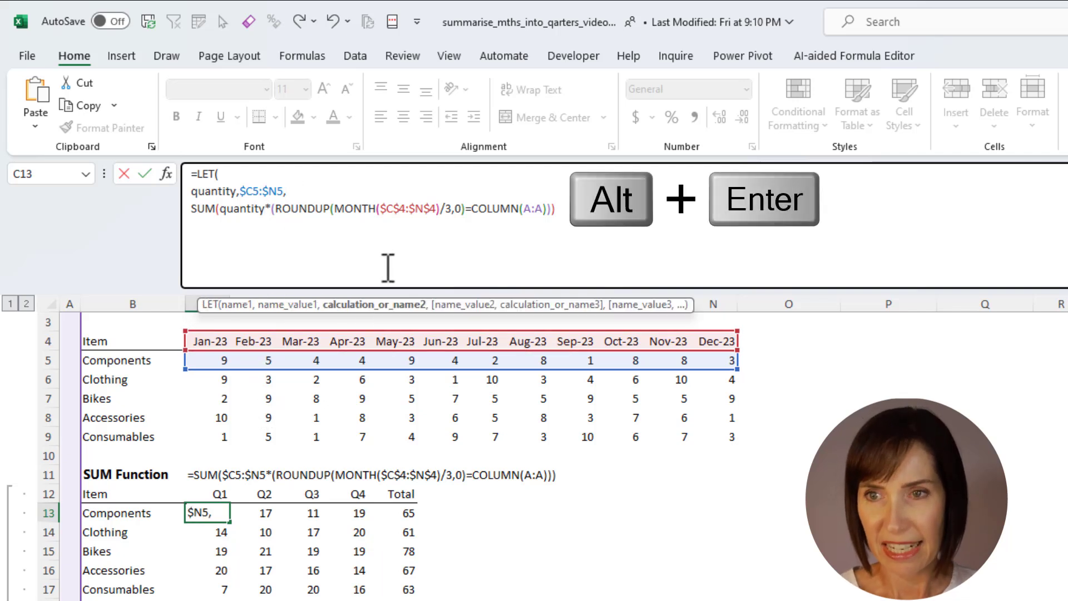
key("alt+Return")
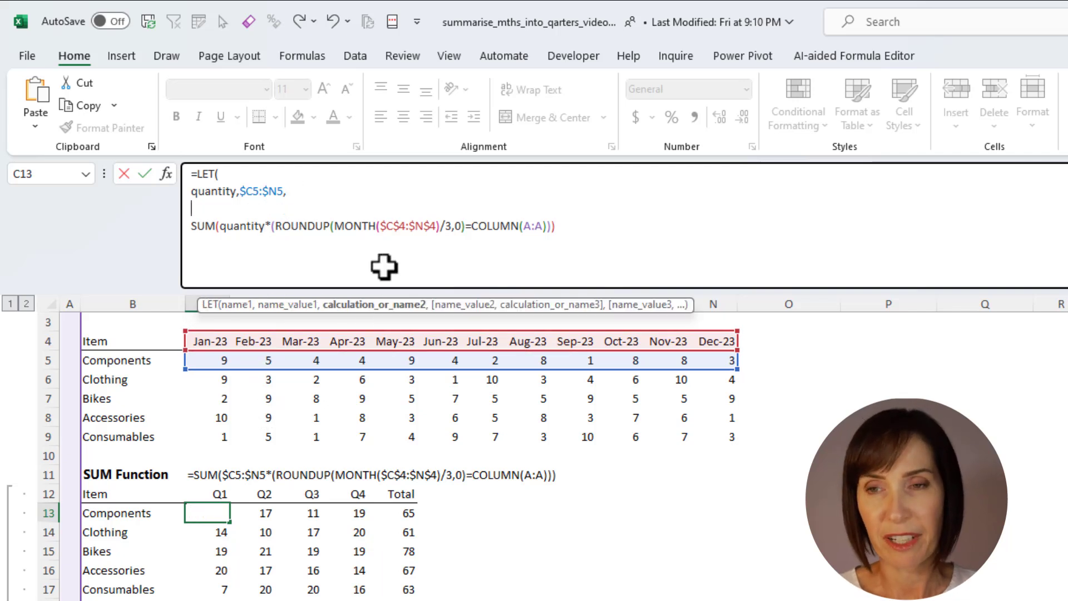
type("mths")
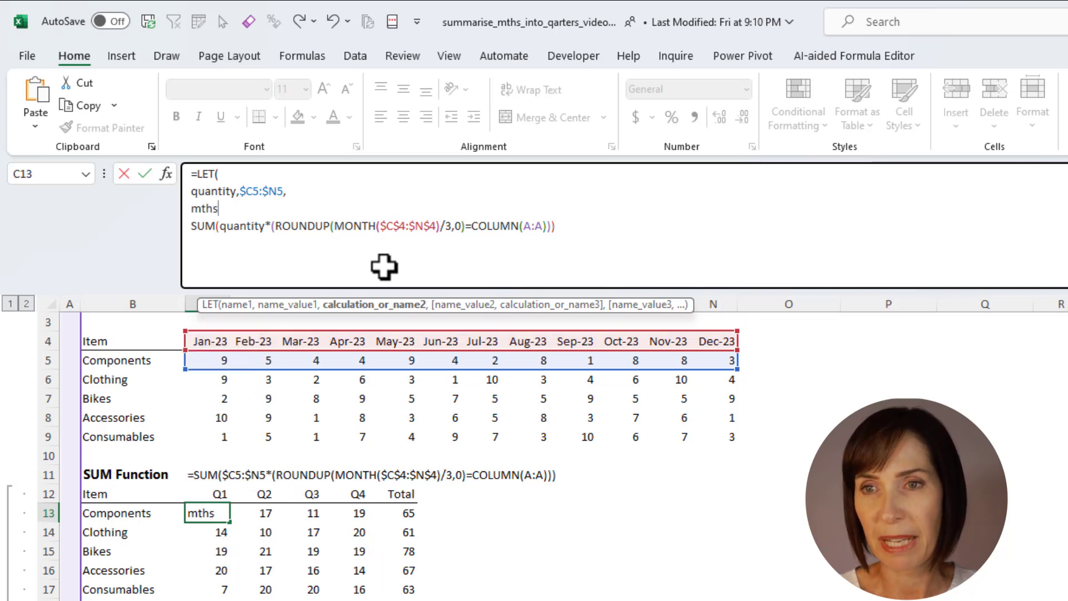
type(",")
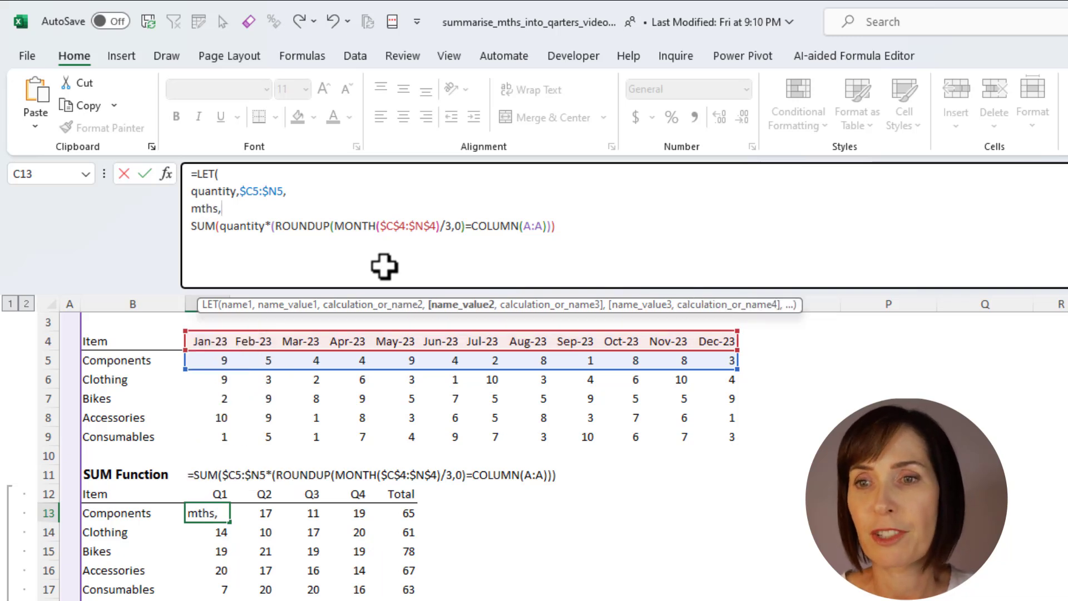
double_click(410, 226)
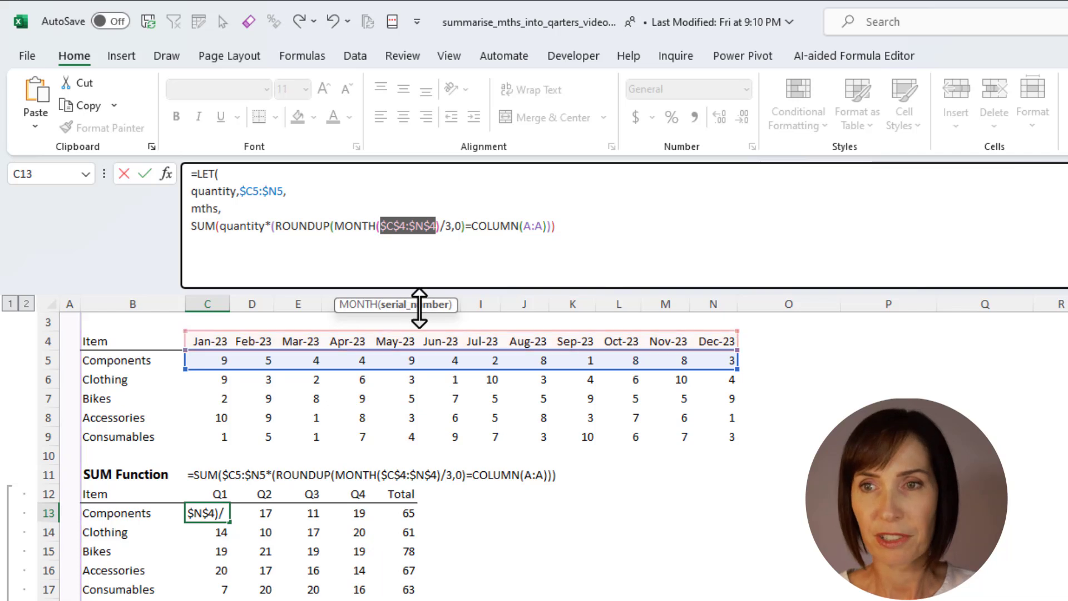
key("ctrl+x")
left_click(254, 210)
key("ctrl+v")
type(",")
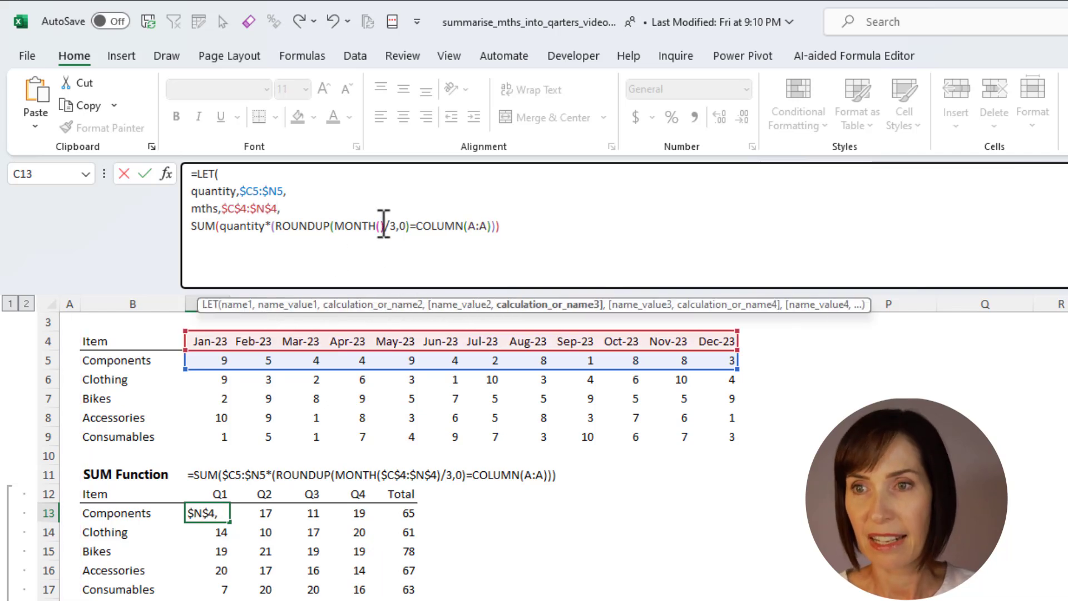
Insert the name mths as the argument of the MONTH function
left_click(382, 226)
type("mt")
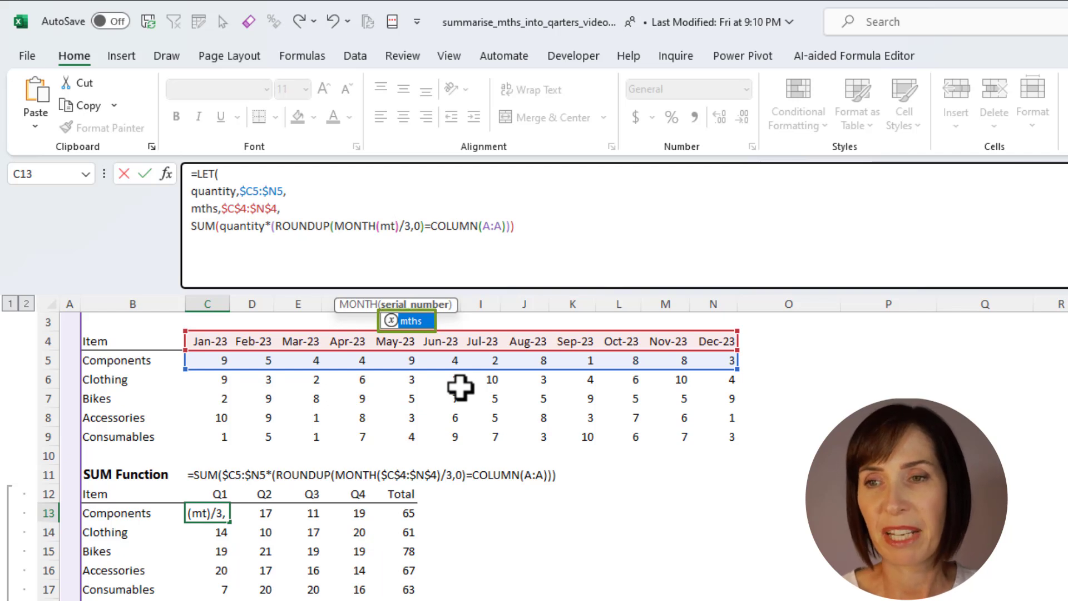
key("Tab")
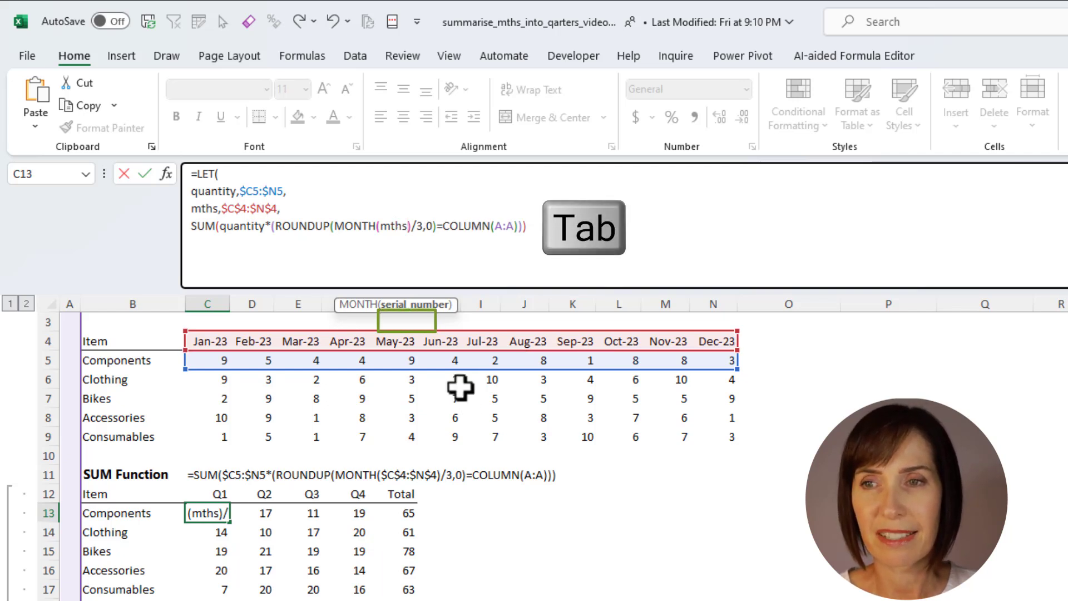
Define the LET name qtrs as ROUNDUP(MONTH(mths)/3,0) on its own line and use qtrs in the SUM comparison
left_click(317, 217)
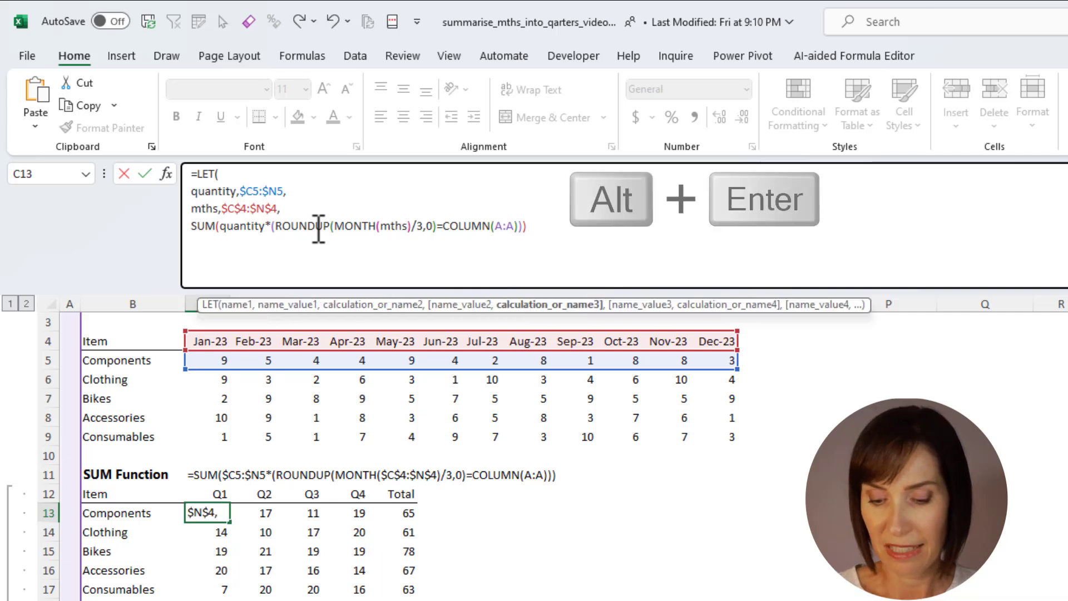
key("alt+Return")
type("qtrs,")
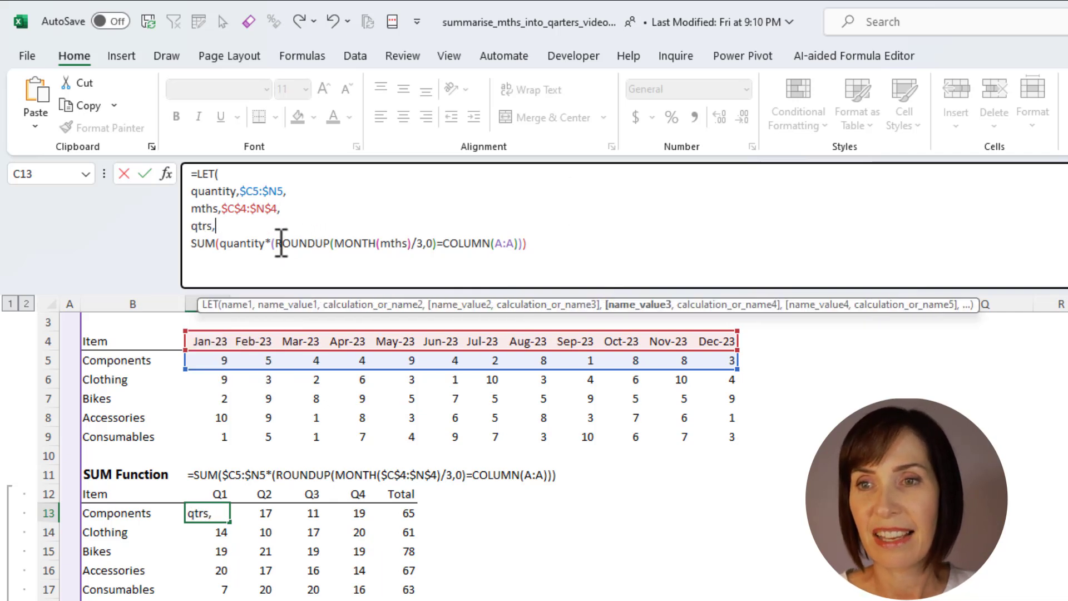
left_click_drag(276, 244, 439, 244)
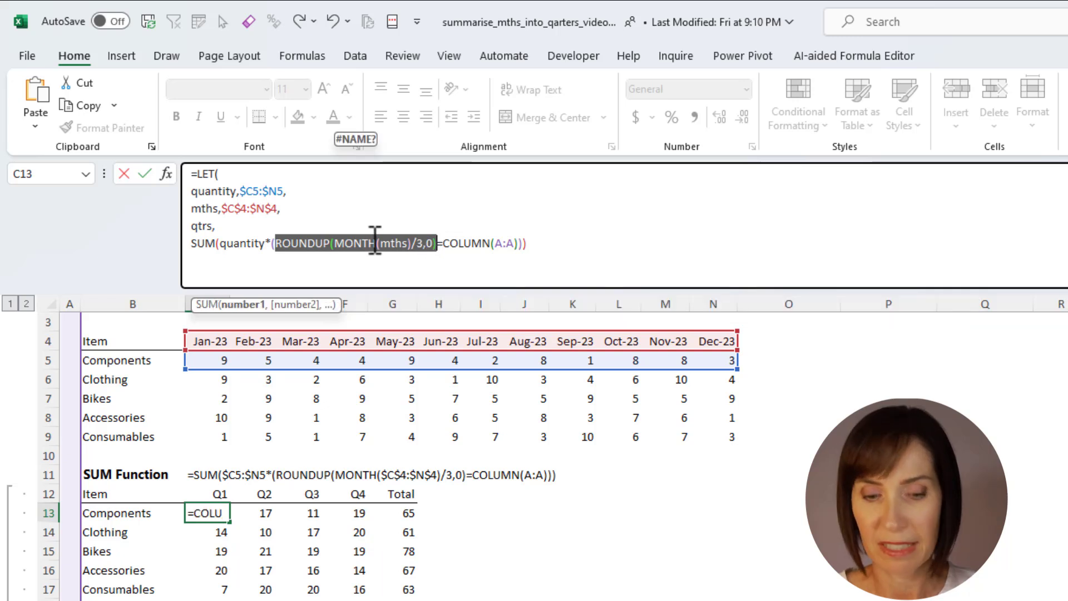
key("ctrl+x")
left_click(315, 226)
key("ctrl+v")
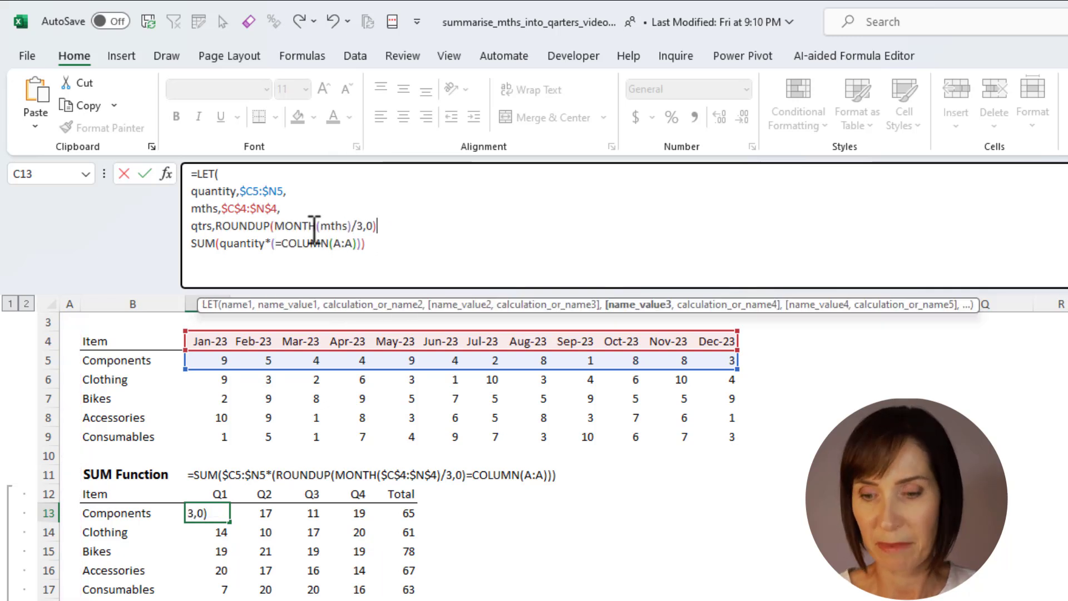
type(",")
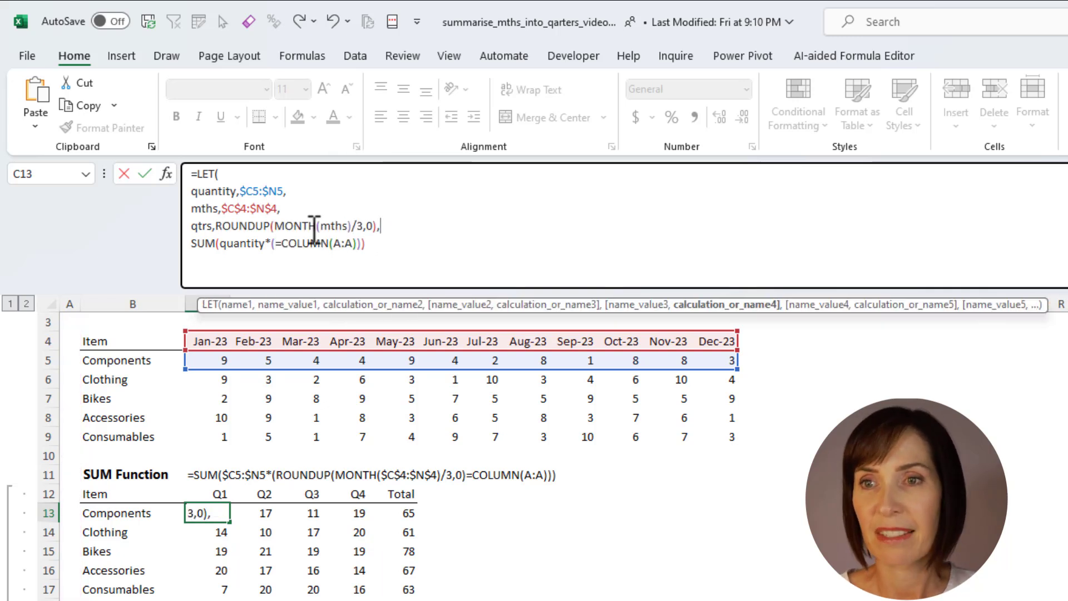
left_click(273, 243)
type("qtrs")
Add a LET line defining currentQtr as COLUMN(A:A), moving that expression out of the SUM comparison
left_click(383, 227)
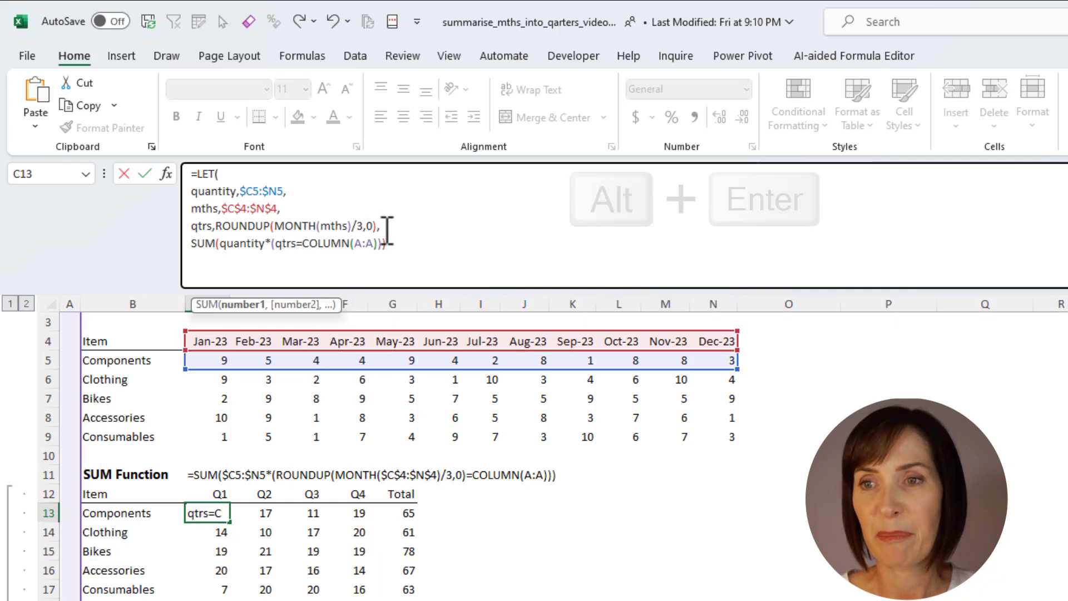
key("alt+Return")
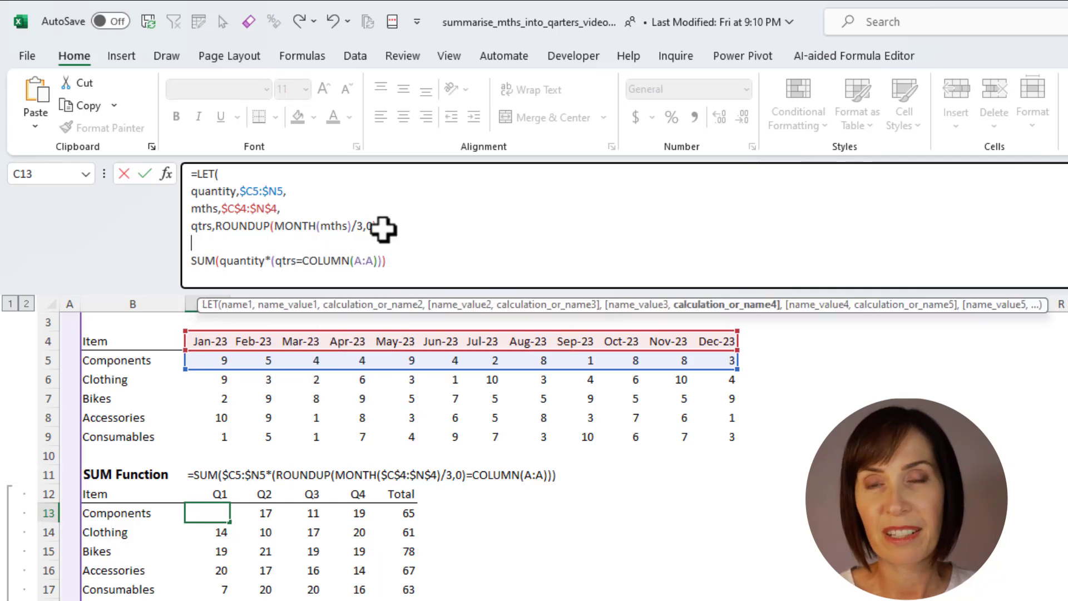
type("currentQt")
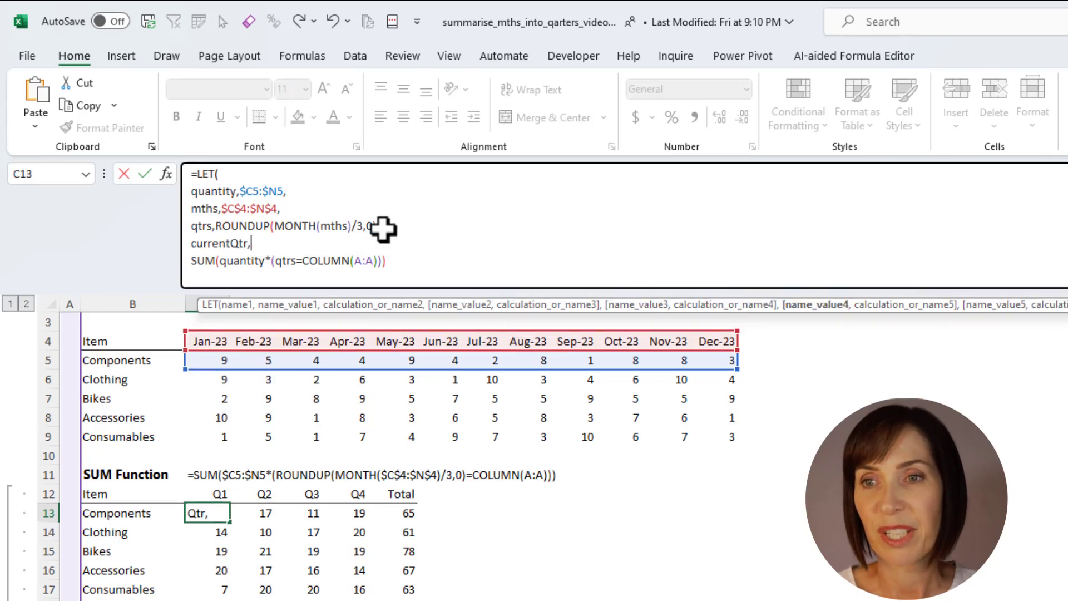
type("r,")
left_click_drag(361, 261, 374, 261)
key("Delete")
left_click(274, 244)
key("ctrl+v")
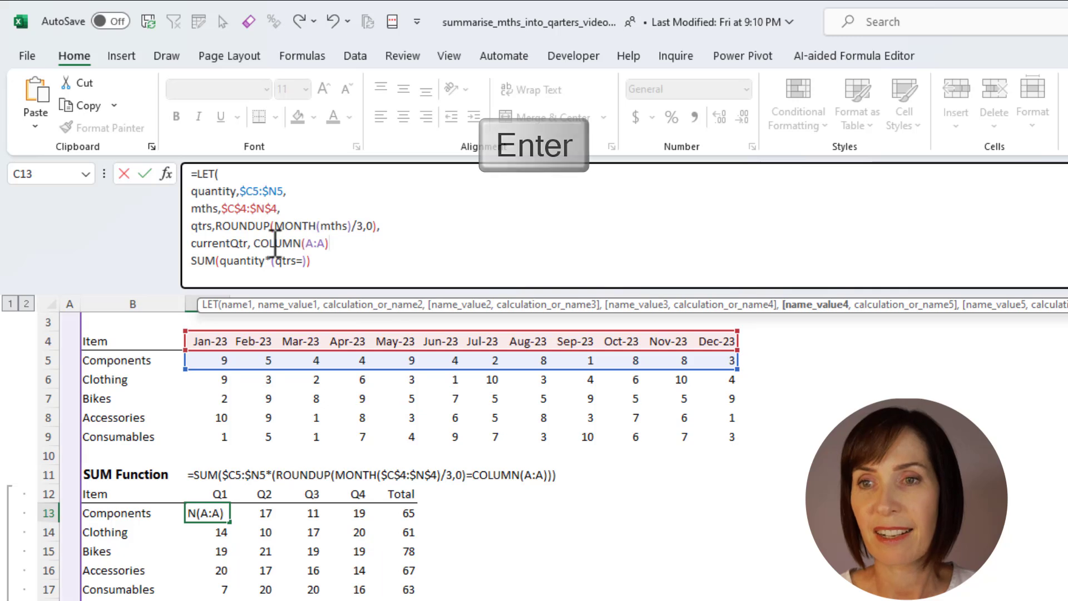
type(",")
Complete the SUM comparison with the name currentQtr so the calculation reads SUM(quantity*(qtrs=currentQtr))
left_click(304, 261)
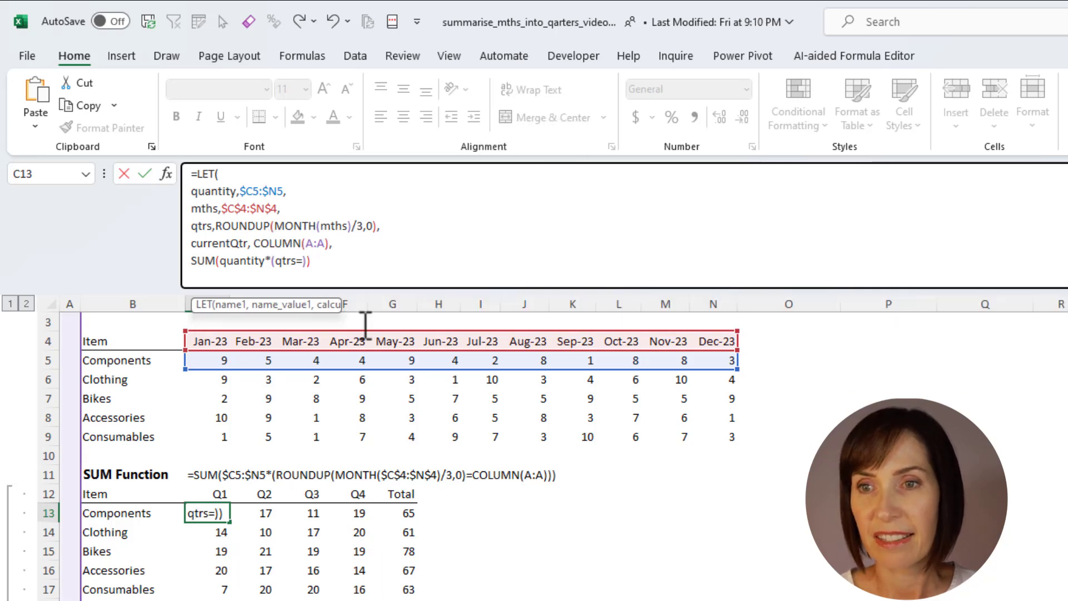
type("cur")
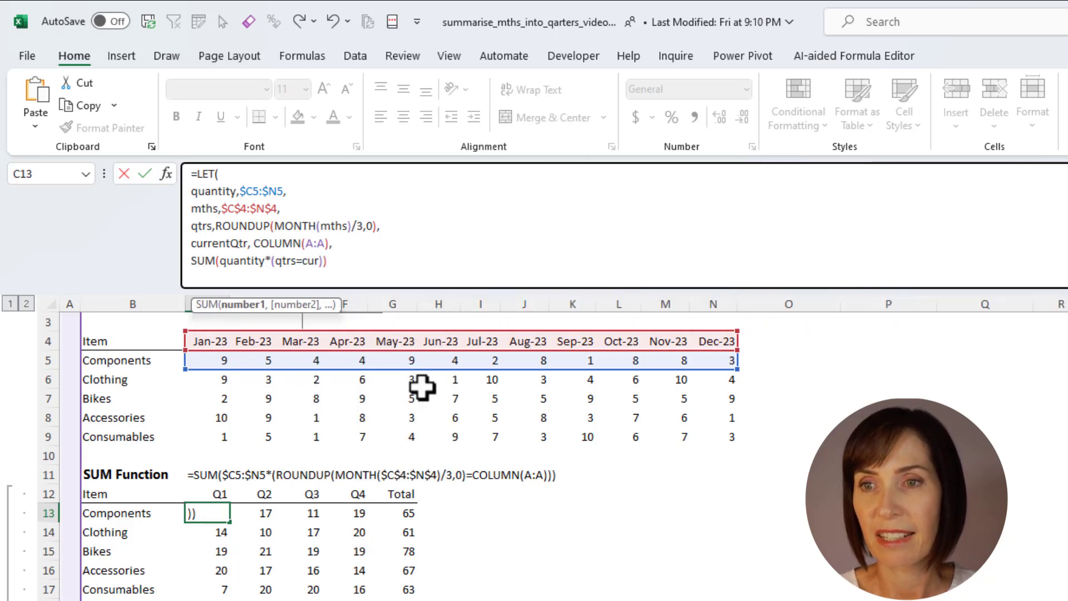
key("Tab")
key("End")
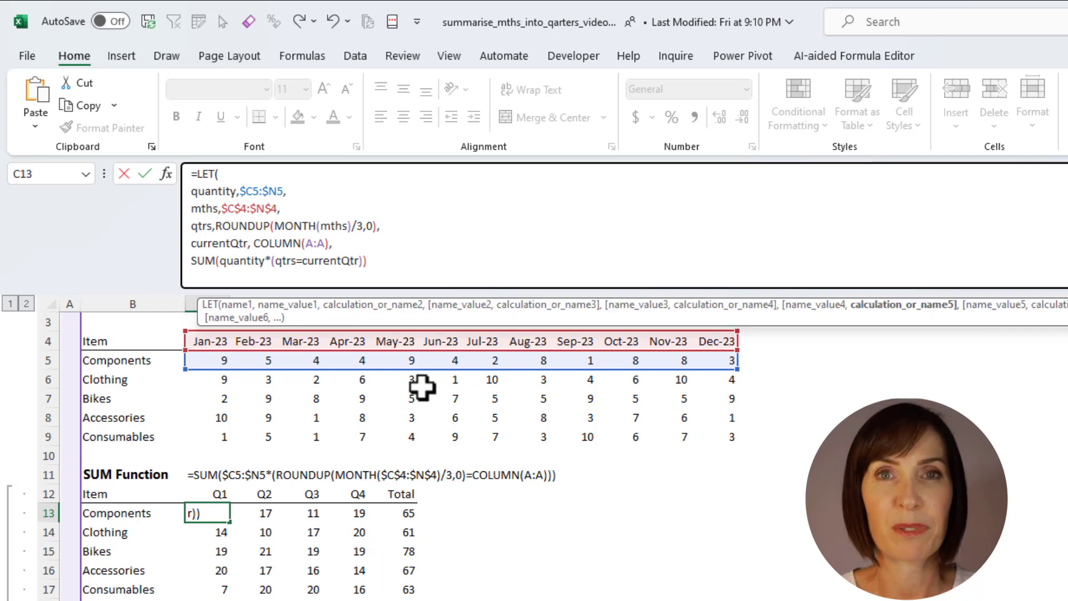
Close the LET formula in C13 with a final parenthesis on its own line below the SUM calculation
double_click(243, 262)
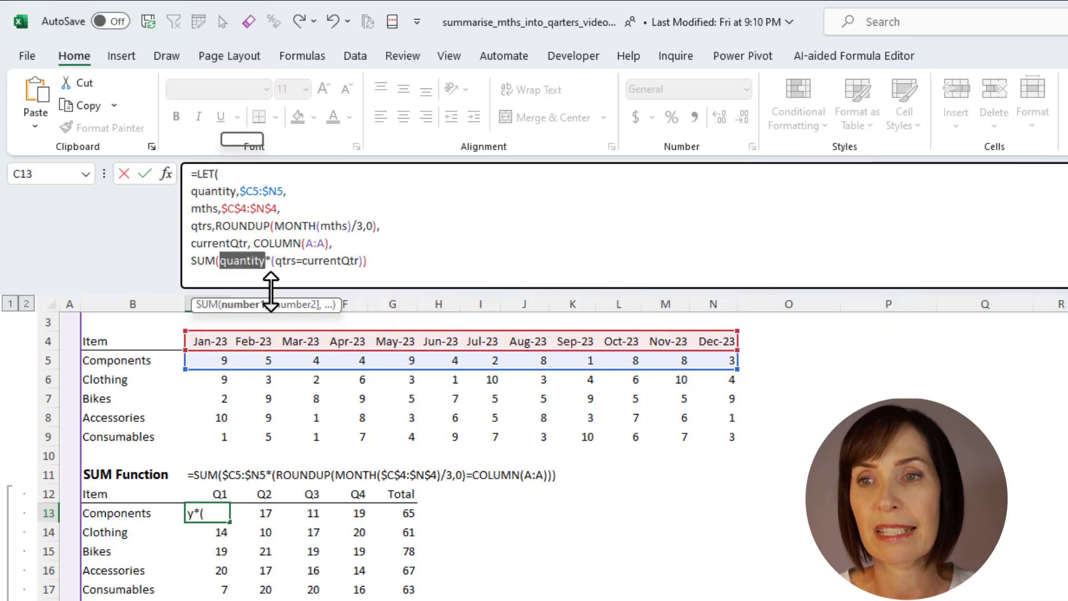
left_click(283, 261)
double_click(284, 262)
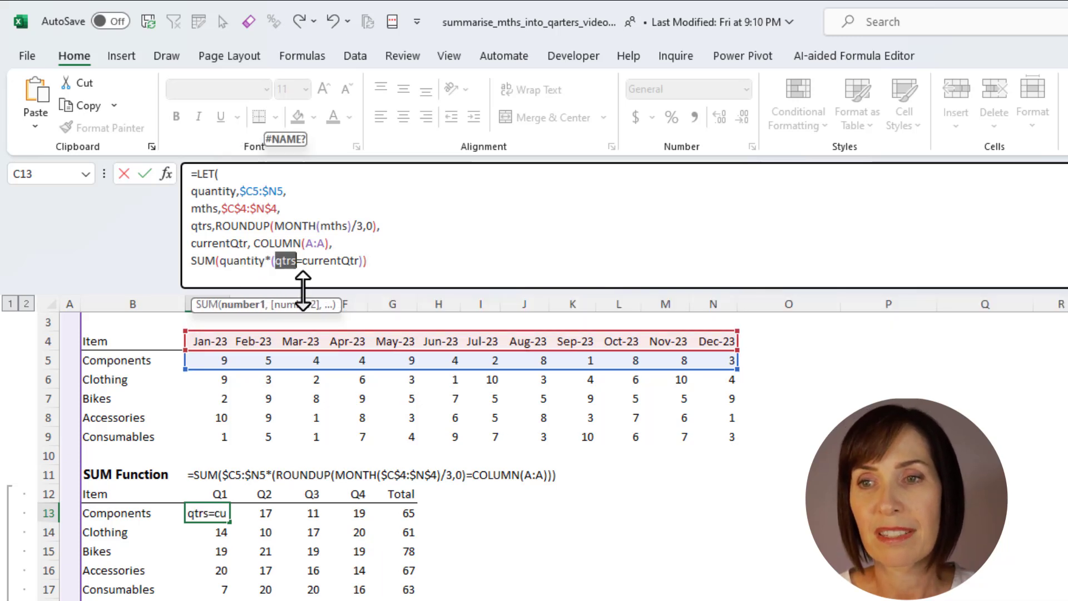
double_click(318, 262)
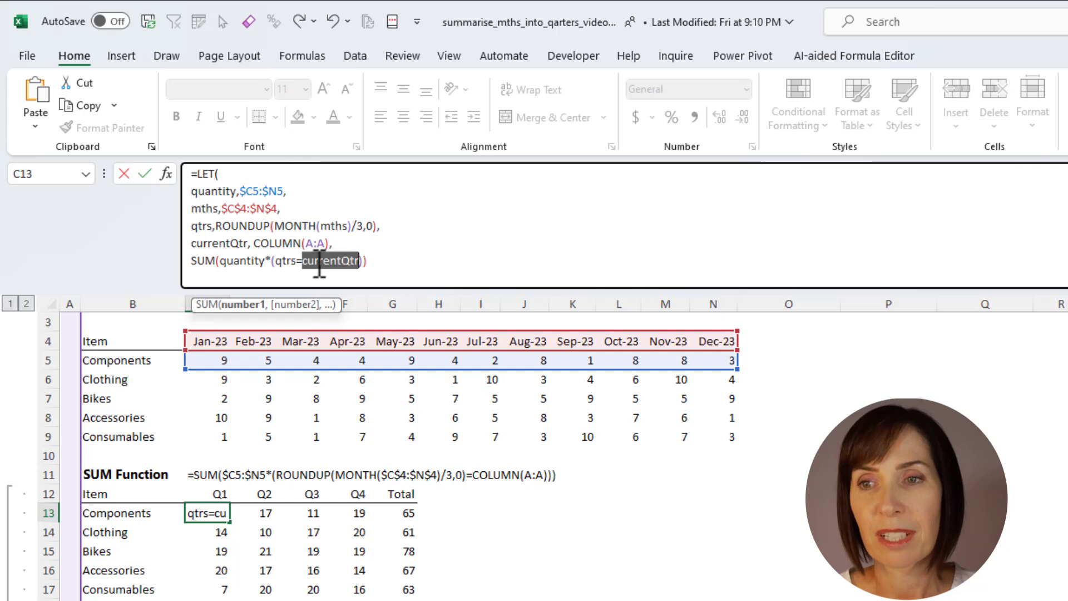
left_click(378, 261)
key("alt+Return")
key("alt+Return")
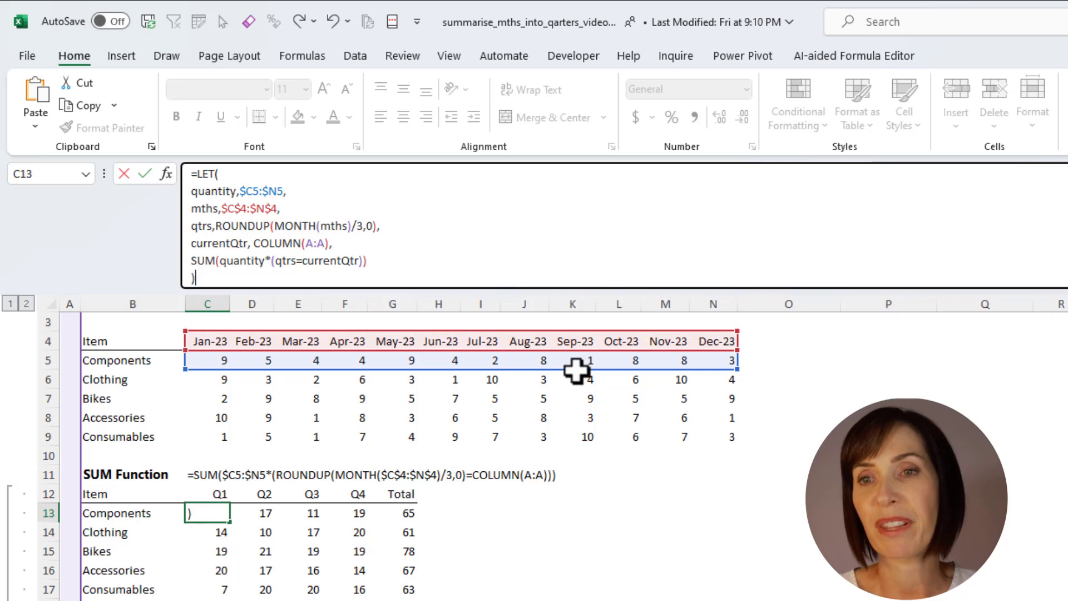
Enter the LET formula in C13 and fill it down to row 17 and across to the Q4 column
key("Return")
key("Up")
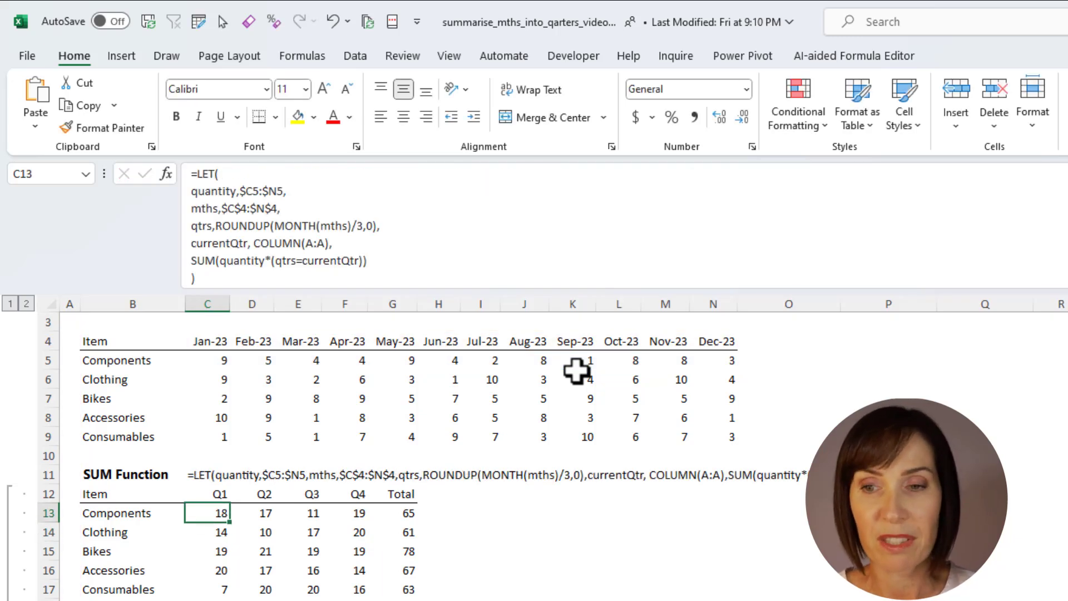
double_click(229, 522)
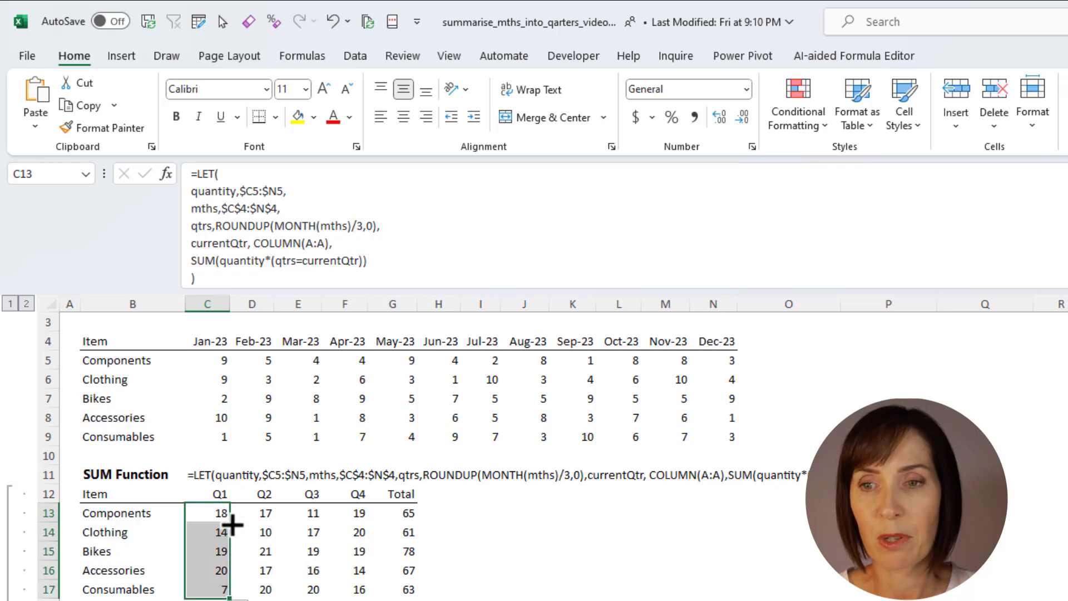
left_click_drag(231, 597, 369, 595)
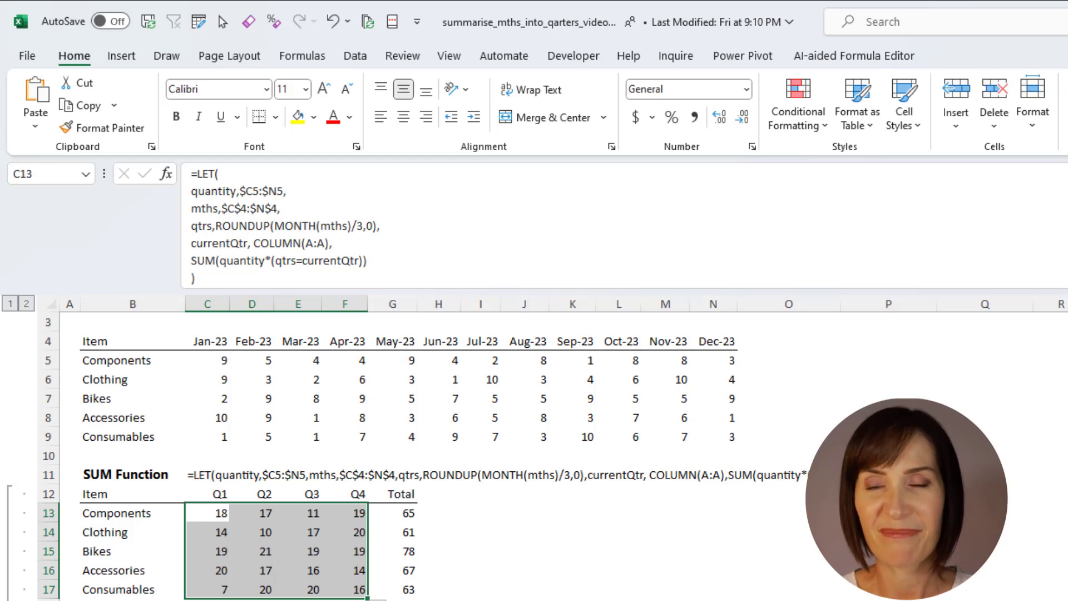
Expand the collapsed rows below the quarterly table and examine the step-by-step breakdown for cell C13 from data down to currentQtr
scroll(65, 500, "down", 3)
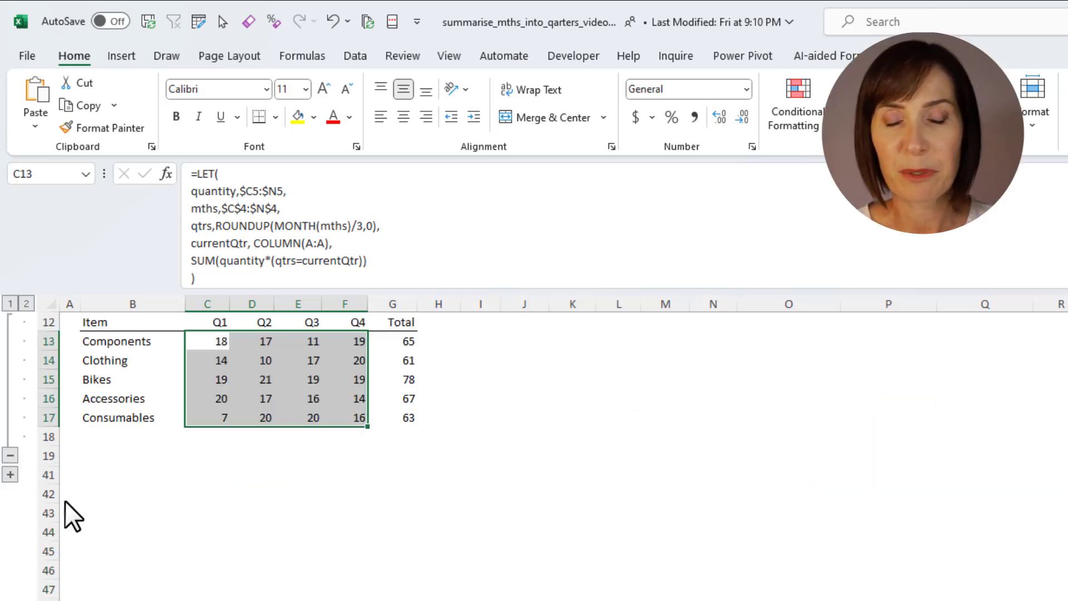
left_click(10, 474)
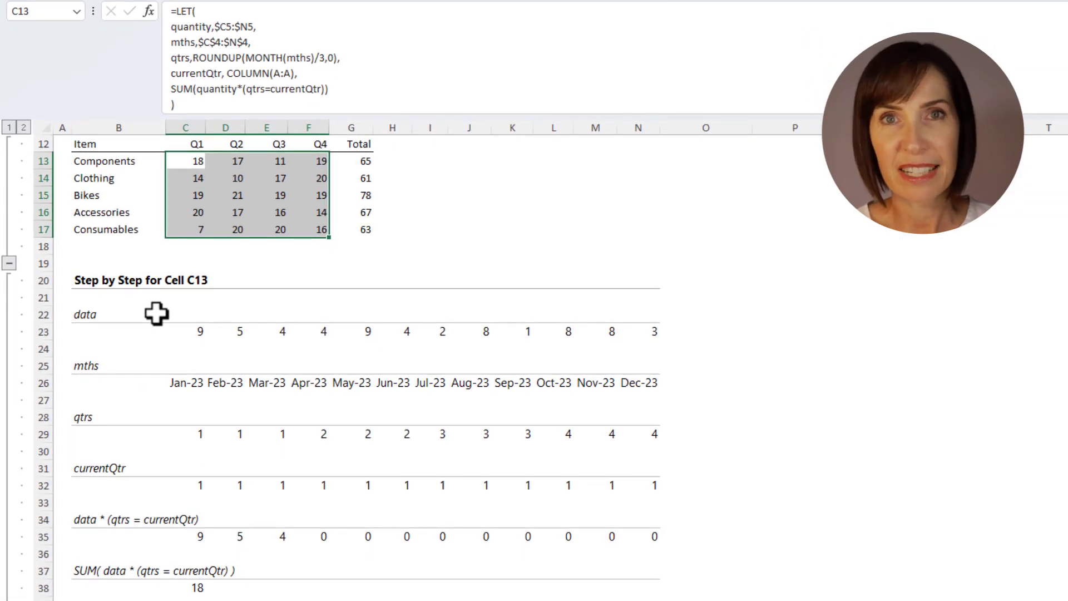
scroll(157, 313, "down", 1)
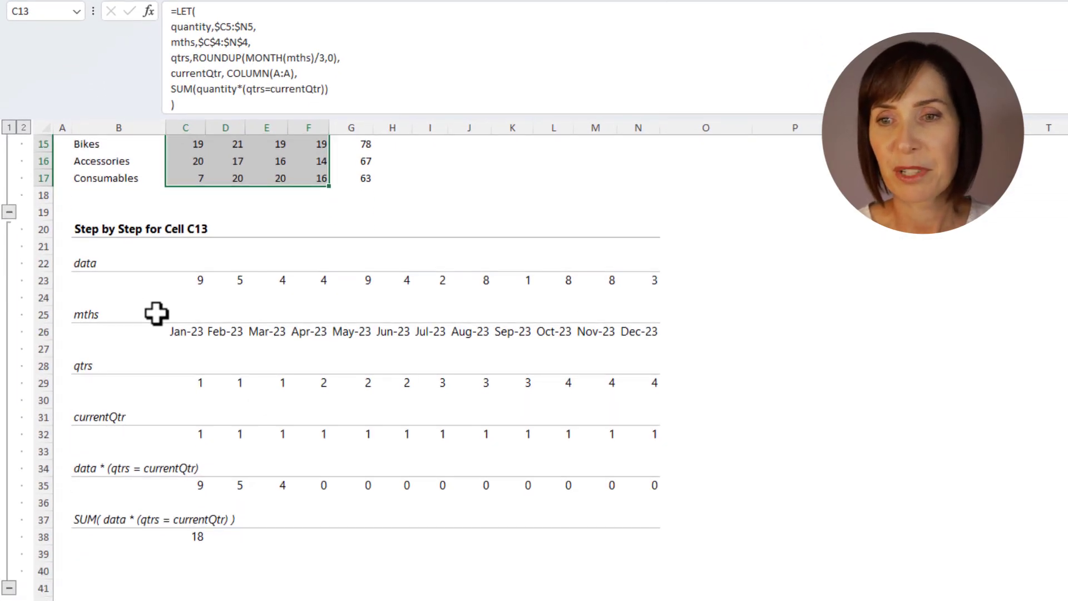
left_click(200, 282)
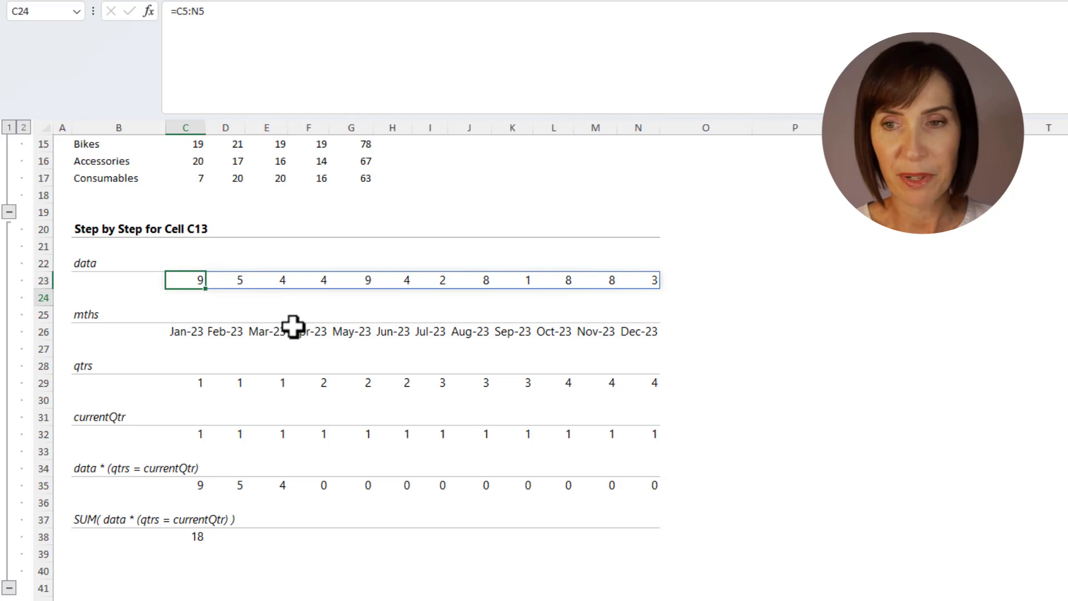
key("Down")
key("Down")
key("Down")
key("Down")
key("Down")
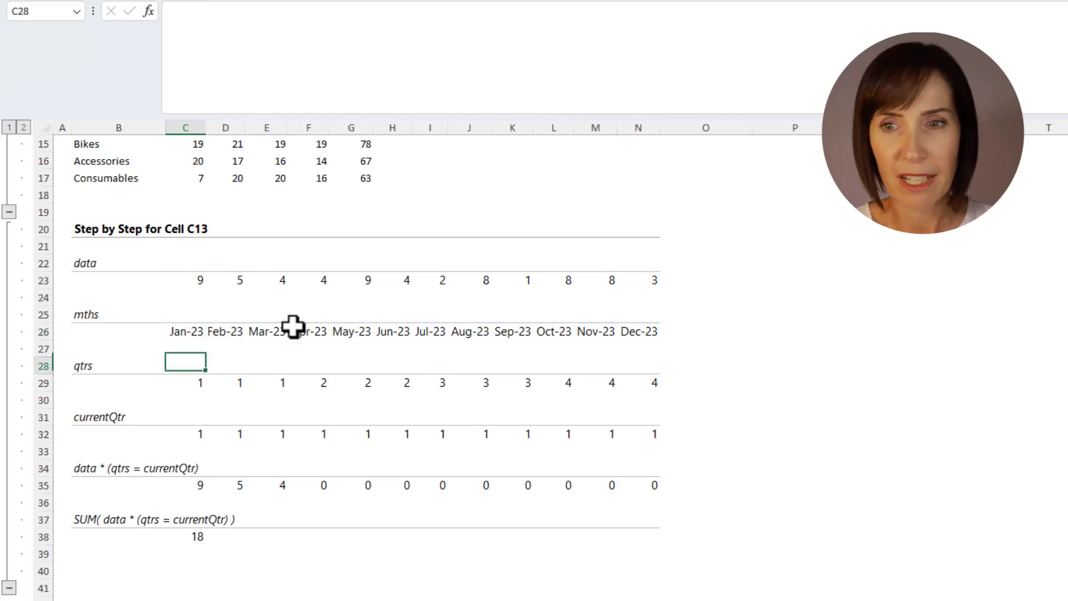
key("Down")
key("Down")
key("Down")
key("Down")
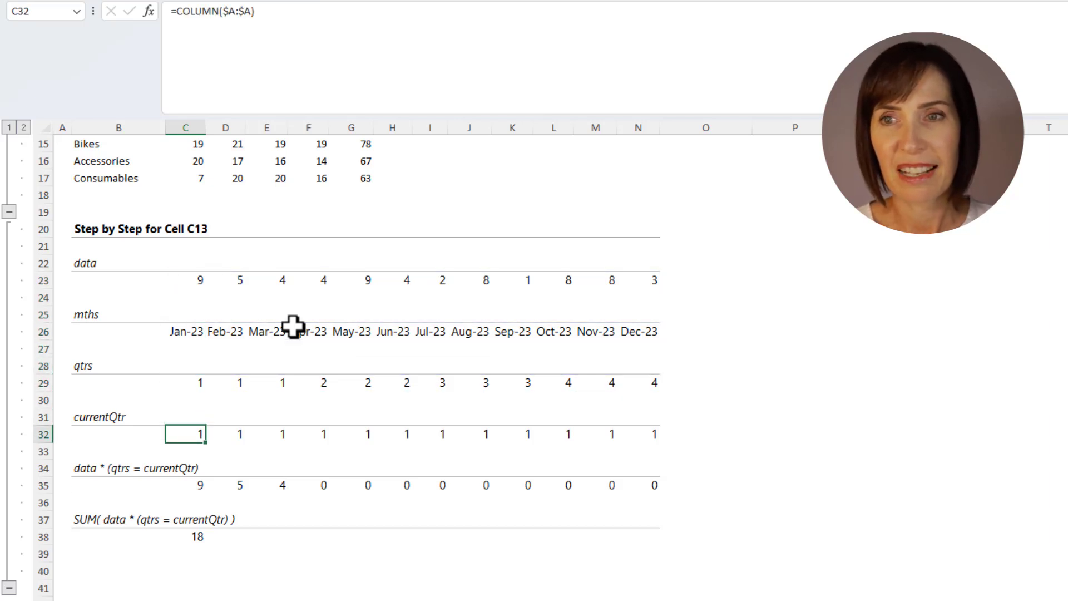
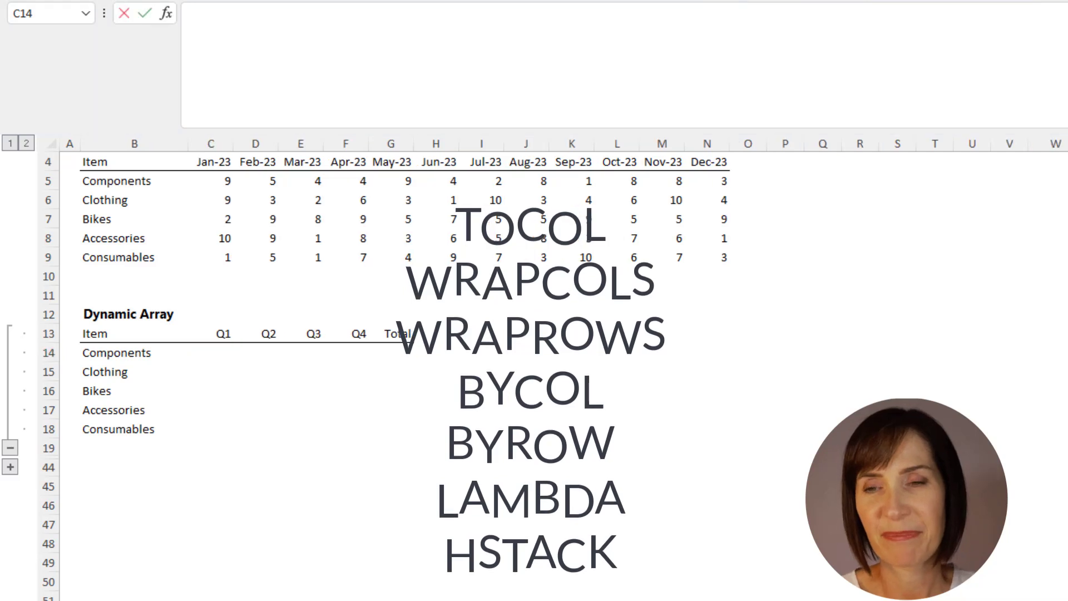
Start a LET formula in C14 of the Dynamic Array table, defining quantity as C5:N9 on its own line
left_click(192, 13)
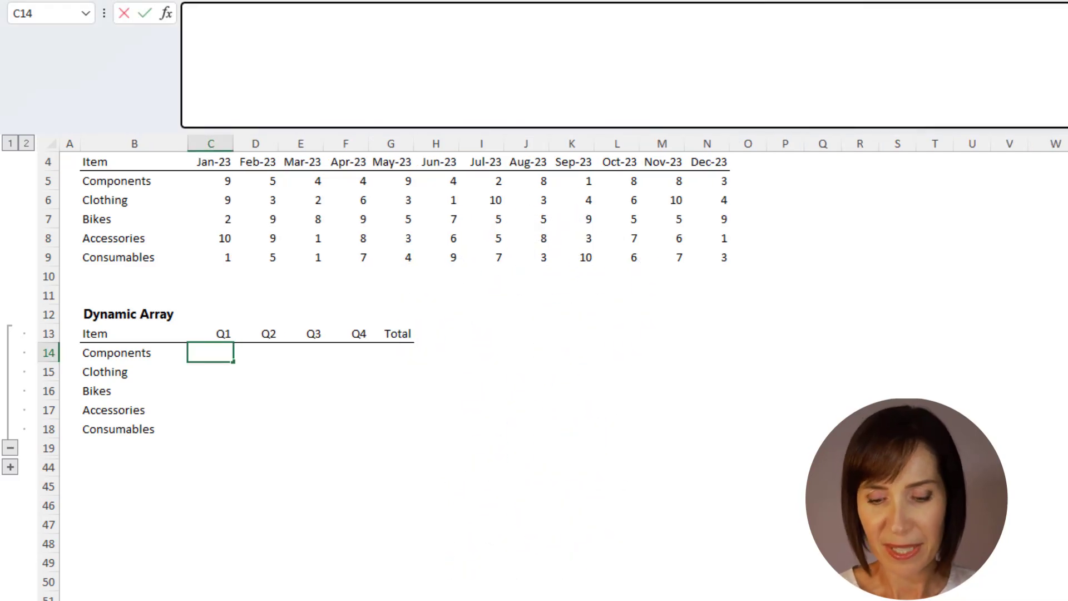
type("=let")
key("Tab")
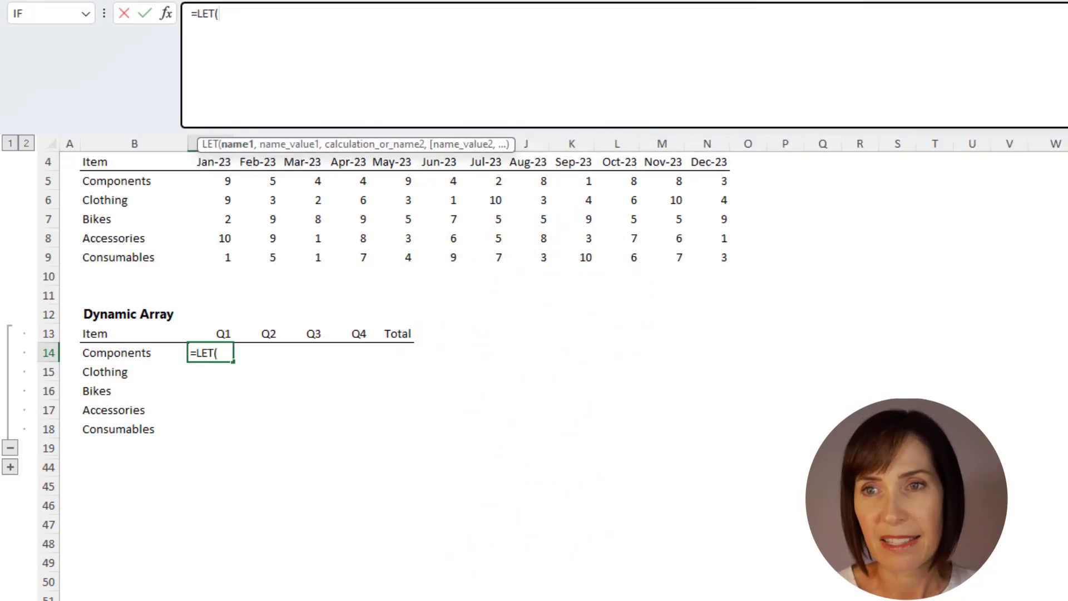
key("alt+Return")
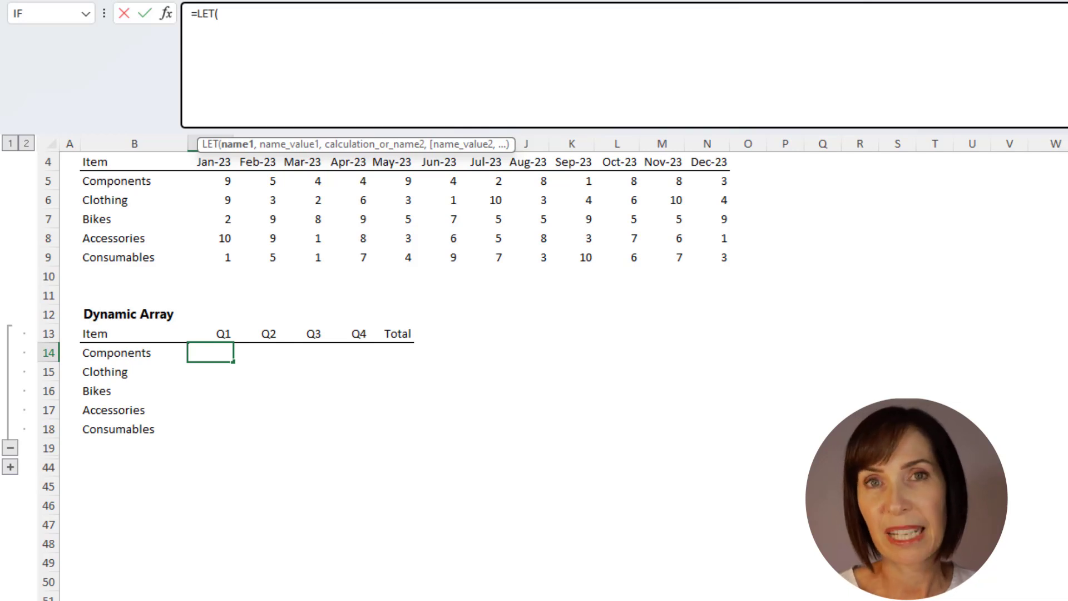
type("quantity")
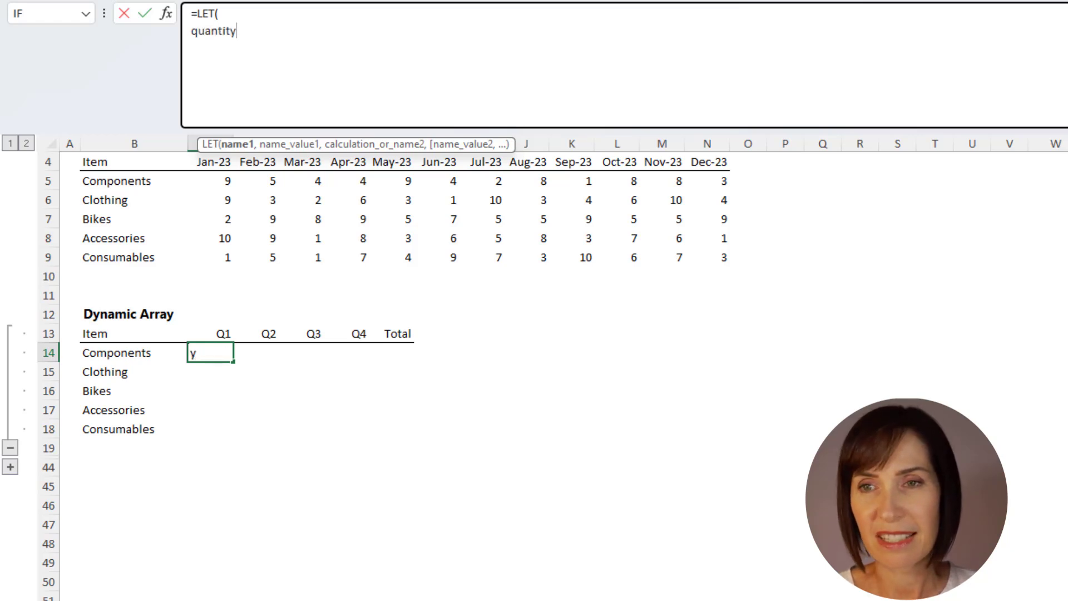
type(",")
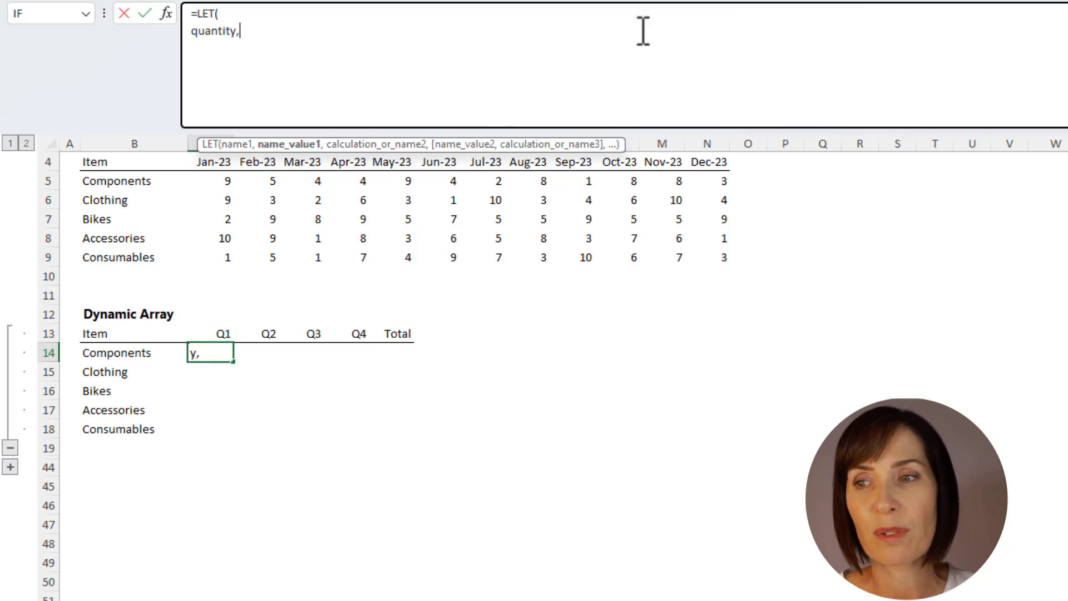
left_click_drag(219, 181, 694, 265)
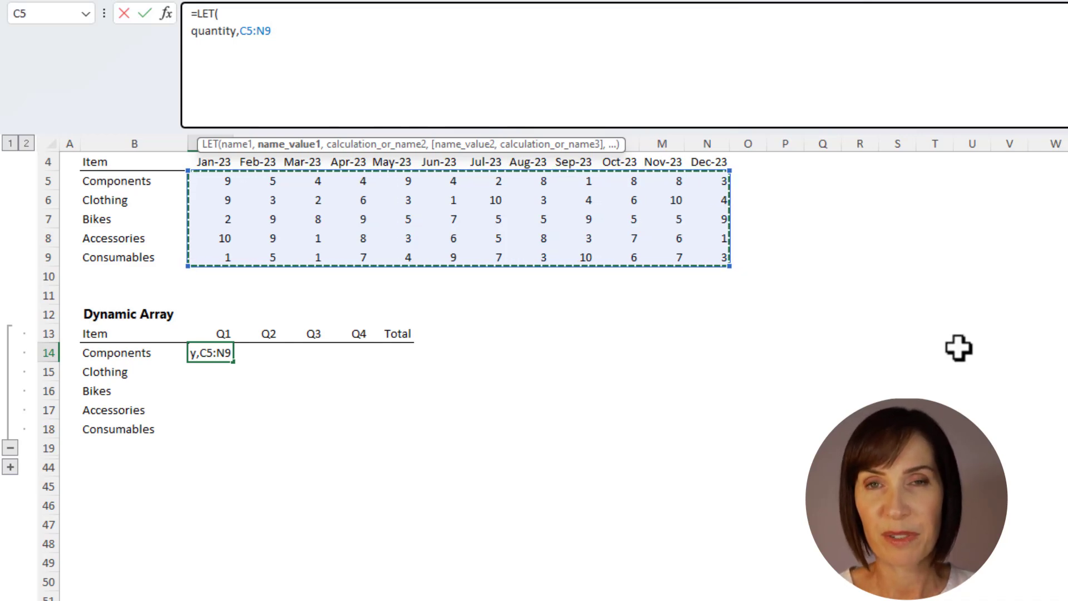
type(",")
key("alt+Return")
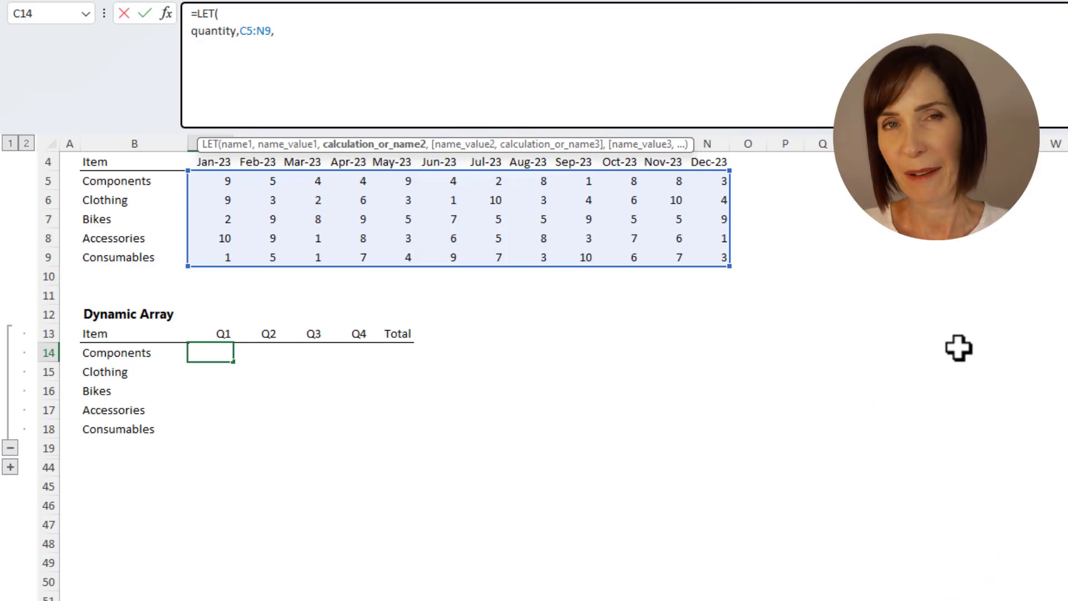
Add the LET name arrangedByQtr and begin its value with the WRAPCOLS function
type("arran")
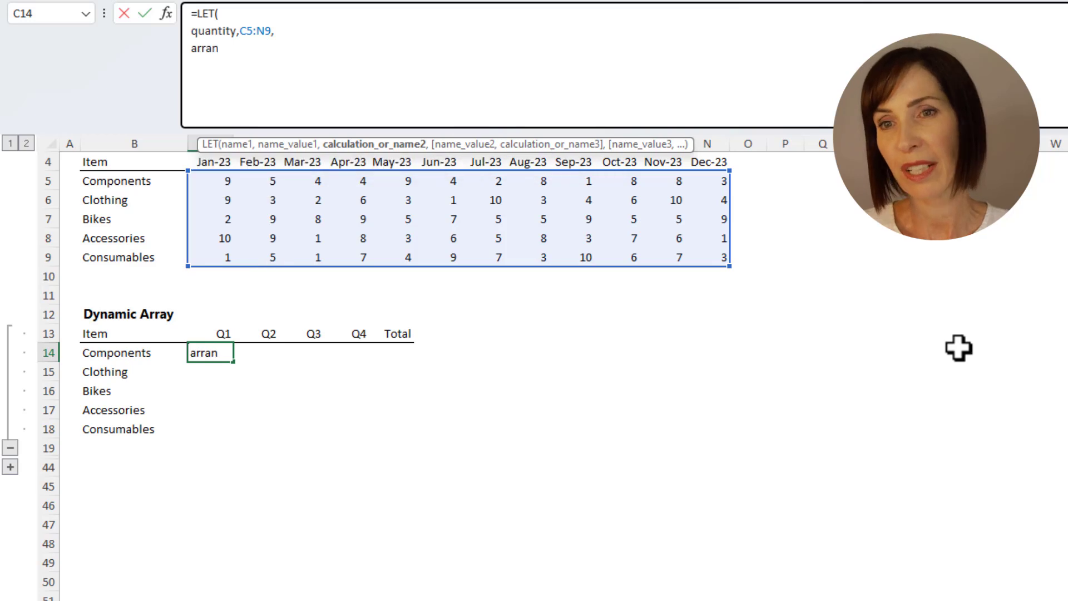
type("gedByQtr")
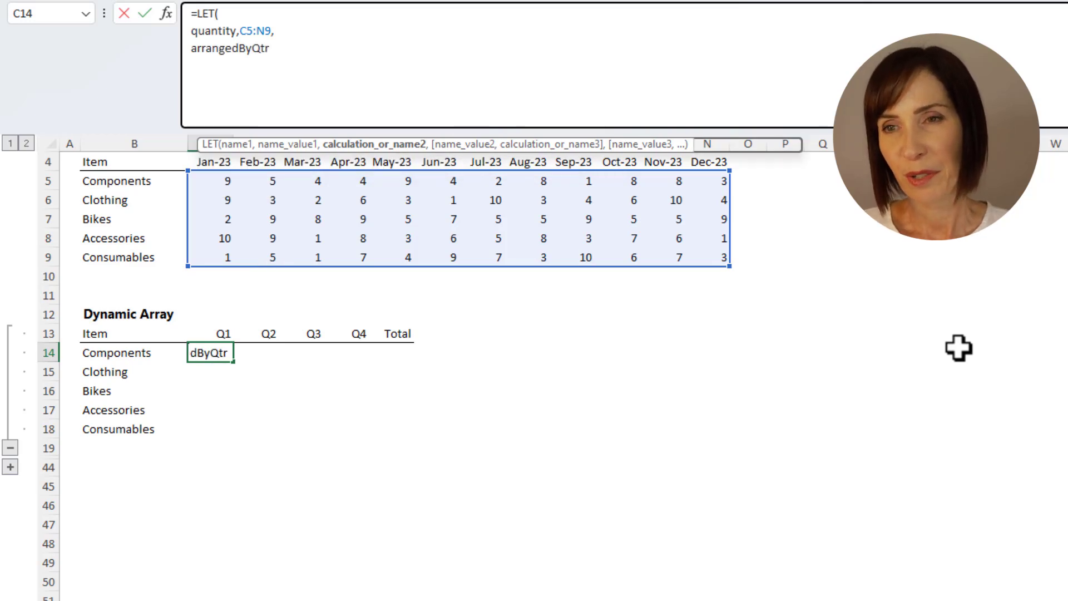
type(",wrapc")
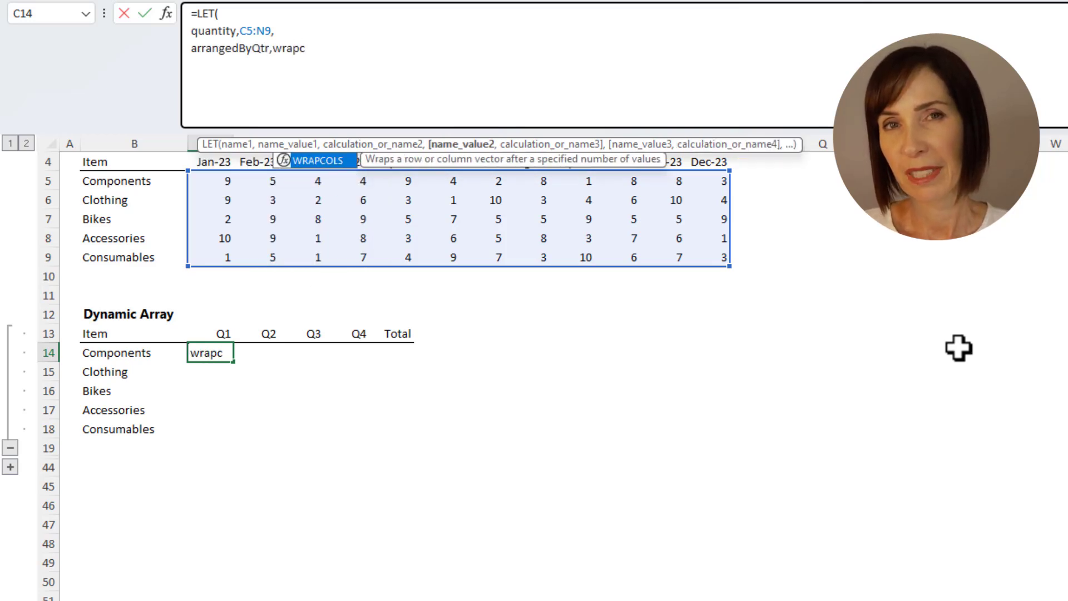
key("Tab")
type("c")
key("BackSpace")
Complete the WRAPCOLS function with TOCOL(quantity) as the vector and 3 as the wrap count, followed by a new line
type("toc")
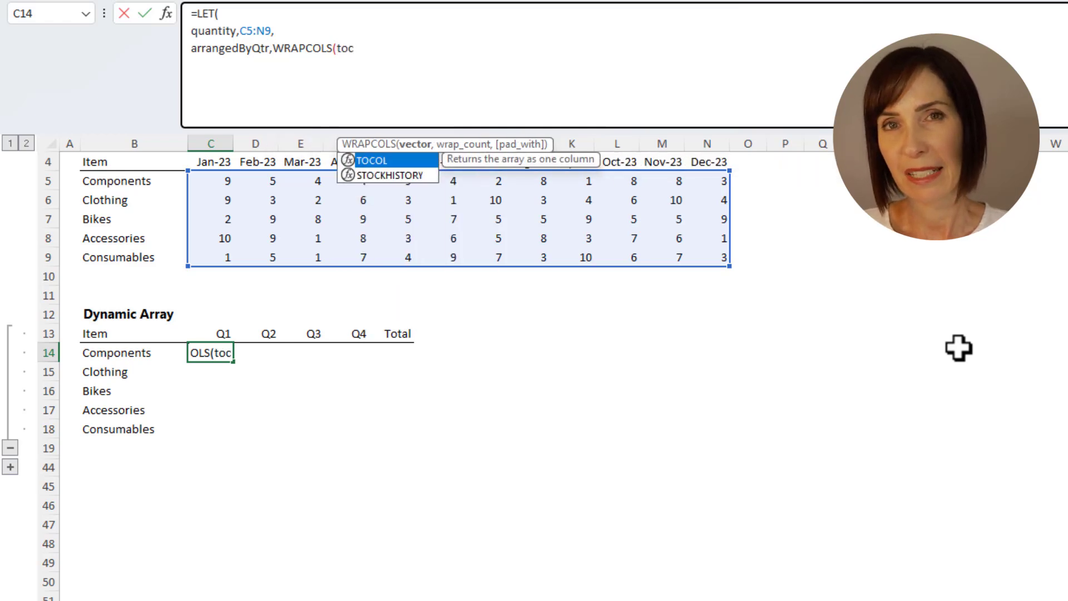
key("Tab")
type("qu")
key("Tab")
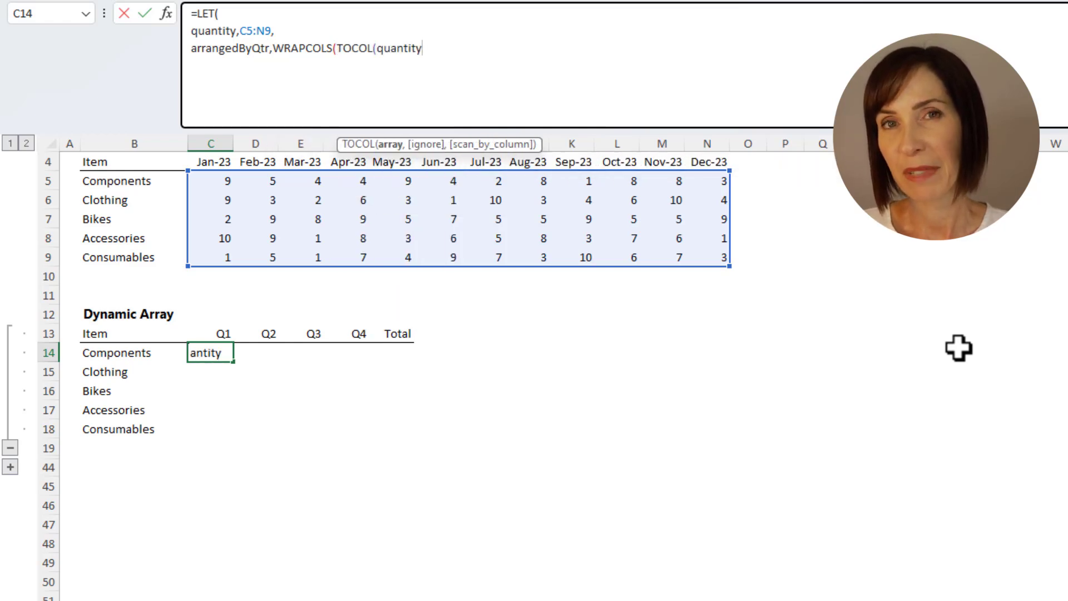
type(")")
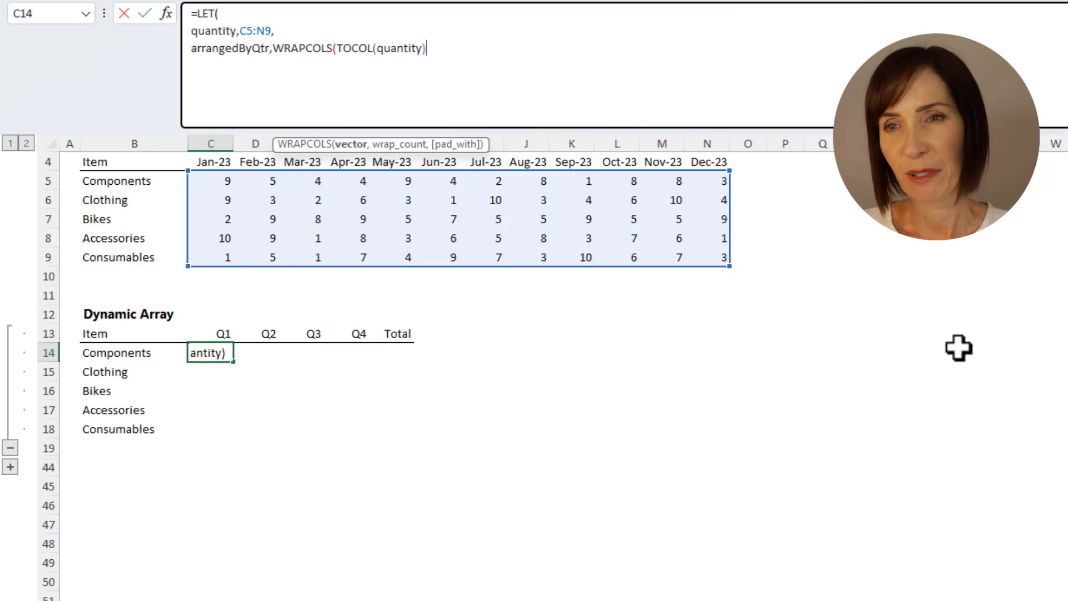
type(",3")
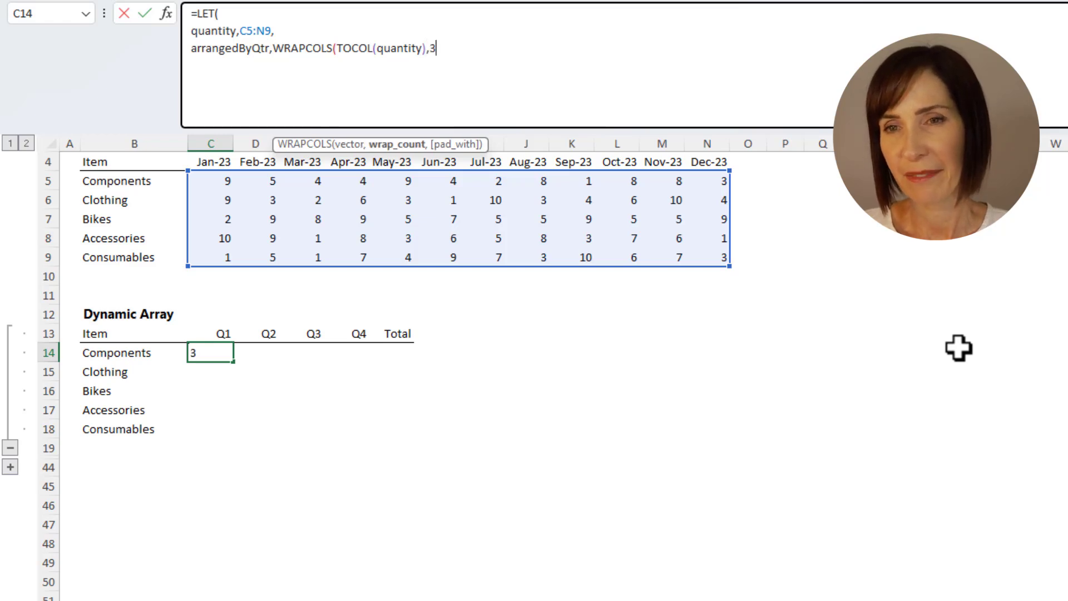
type(")")
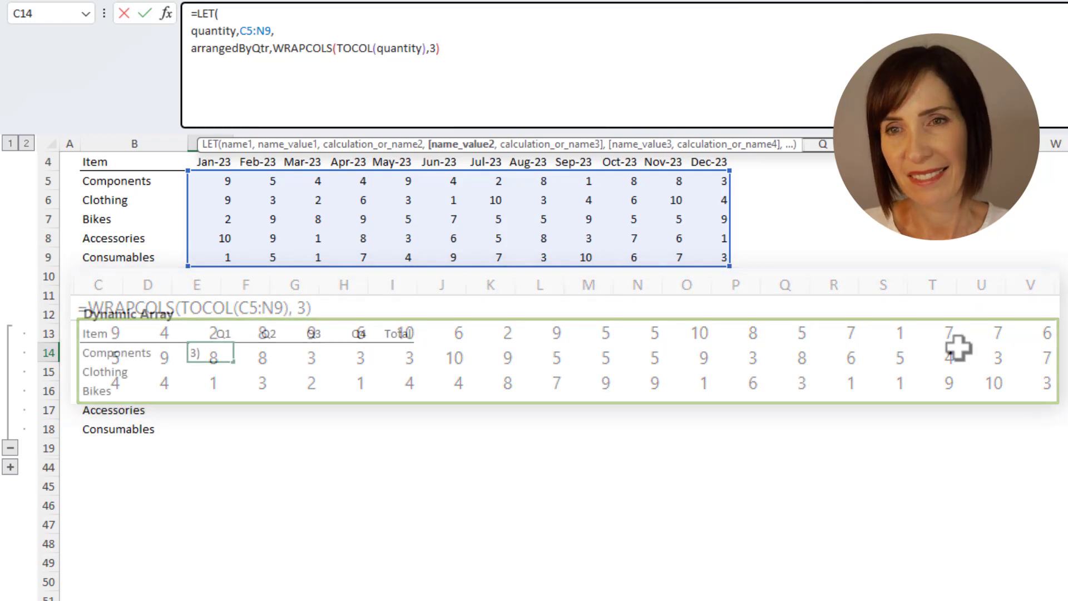
type(",")
key("alt+Return")
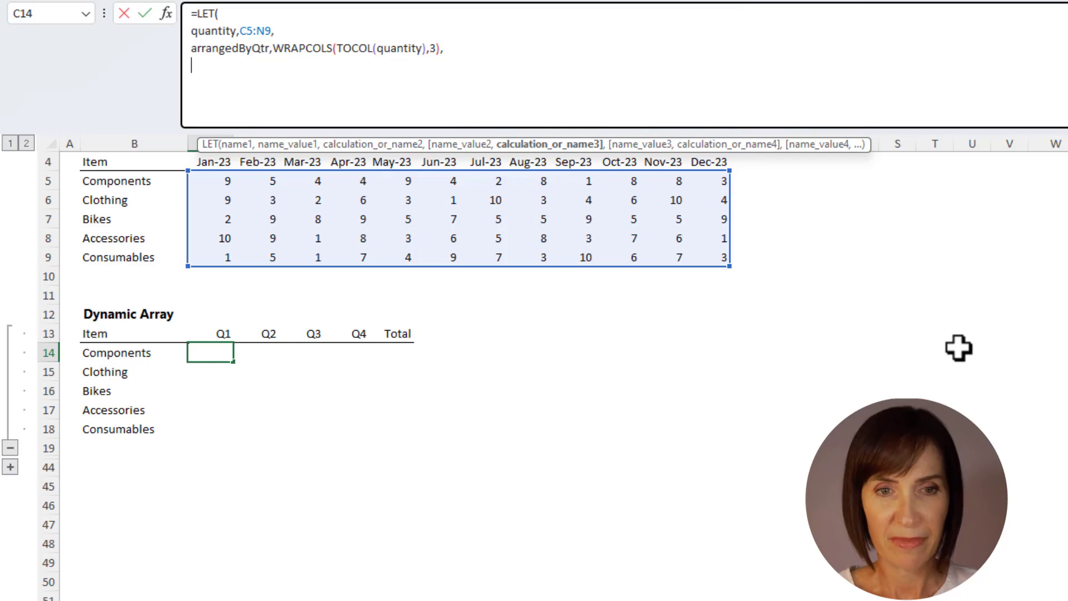
Add the LET name listQtyByQtr and begin its value with BYCOL, using arrangedByQtr as the array
type("listQty")
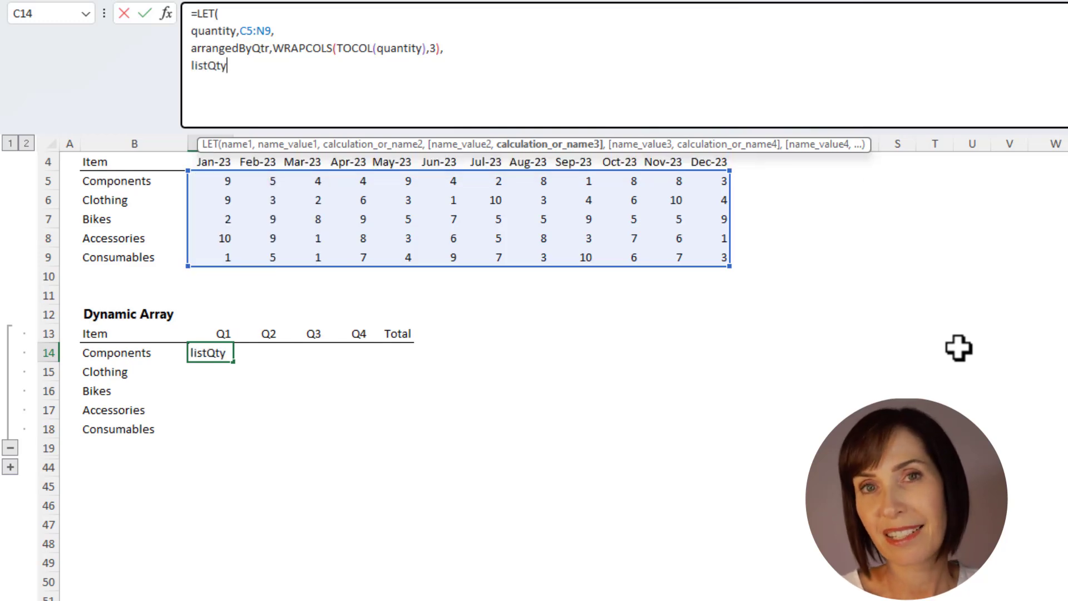
type("ByQtr")
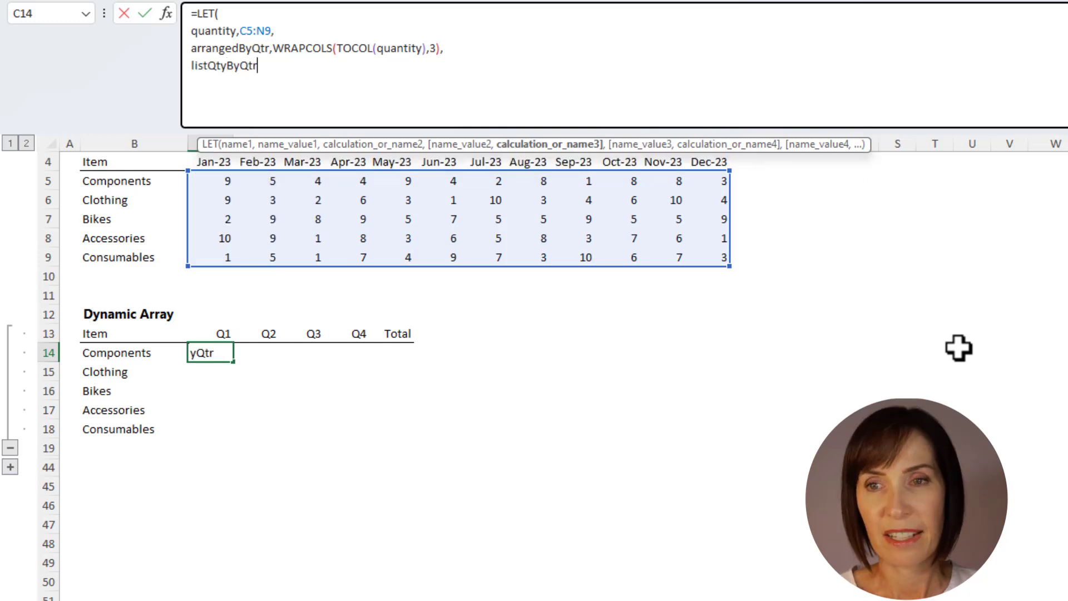
type(",bycol(")
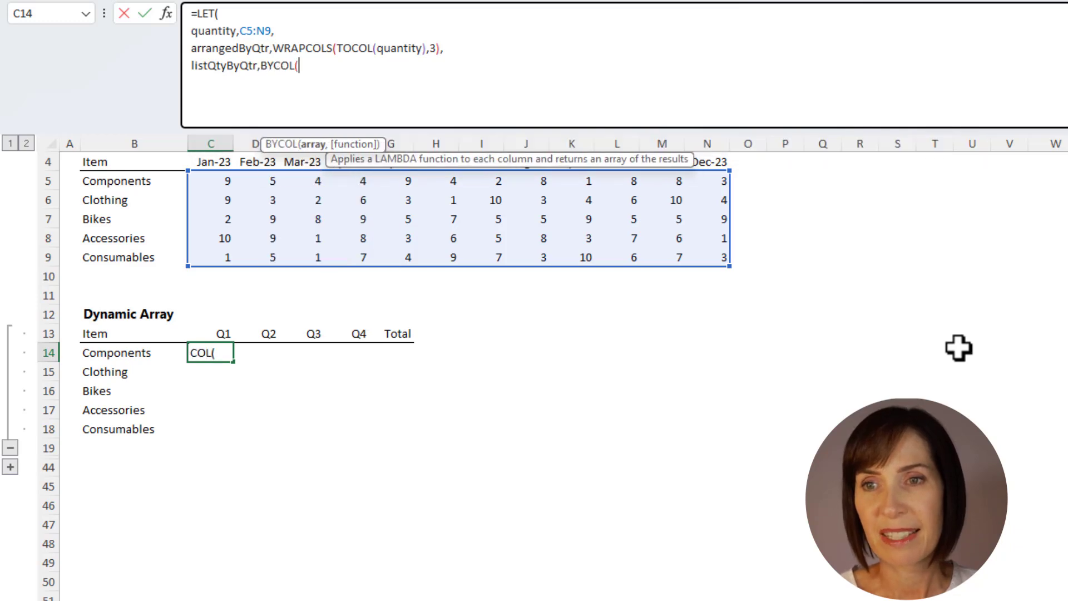
type("arr")
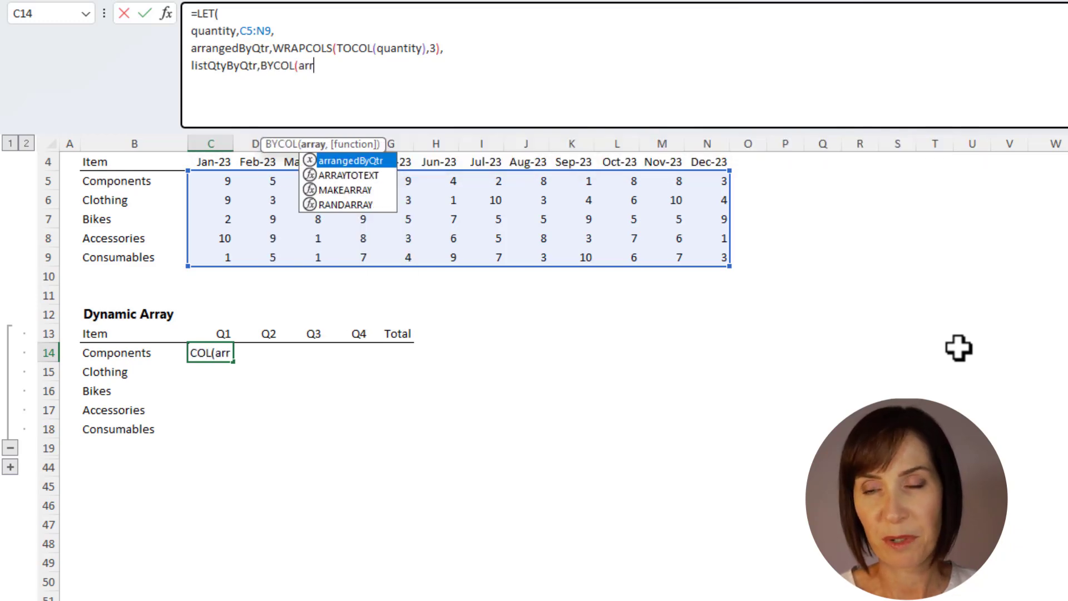
key("Tab")
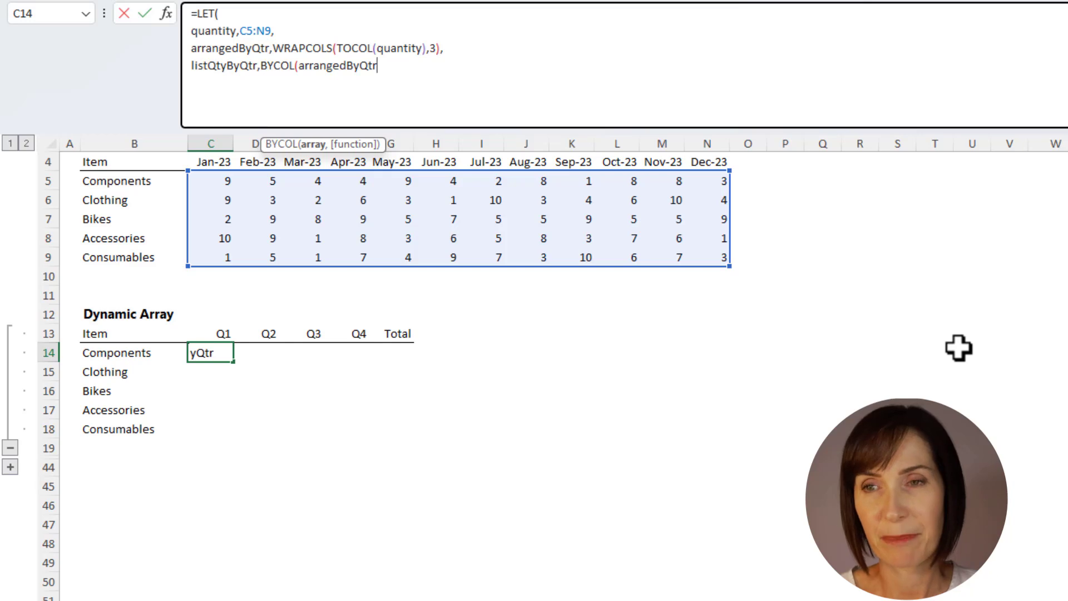
Complete the BYCOL function with LAMBDA(x,SUM(x)) and start a new line in the formula
type(",LAM")
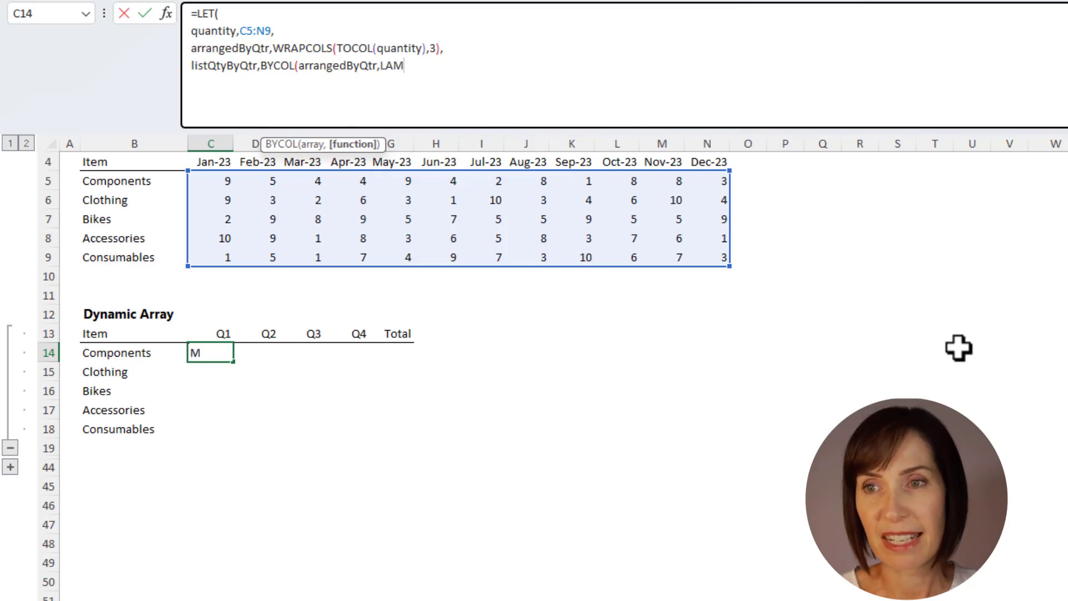
type("BDA(x")
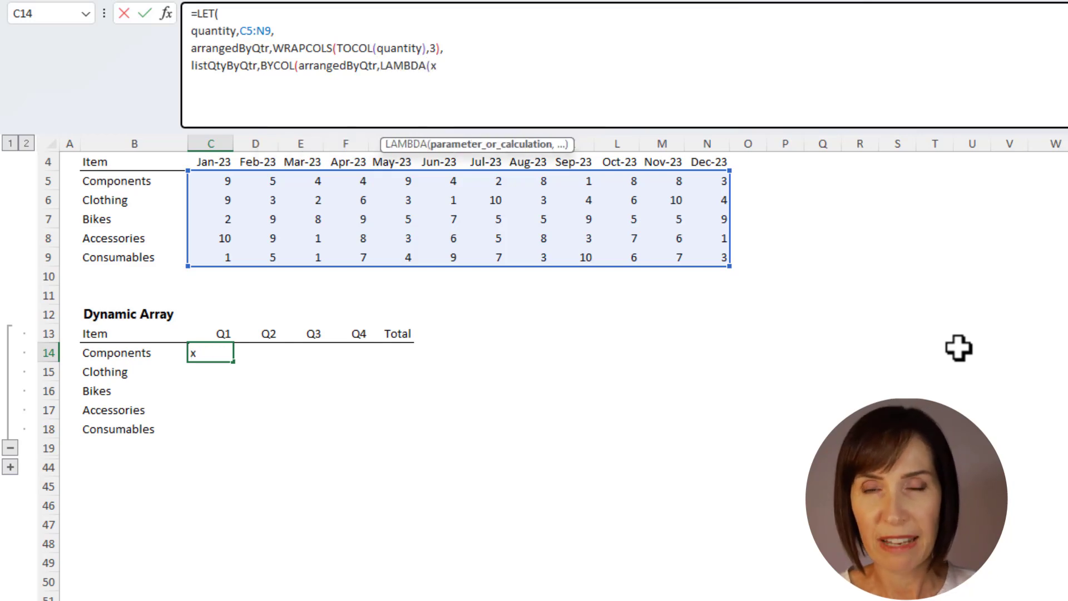
type(",sum")
key("Tab")
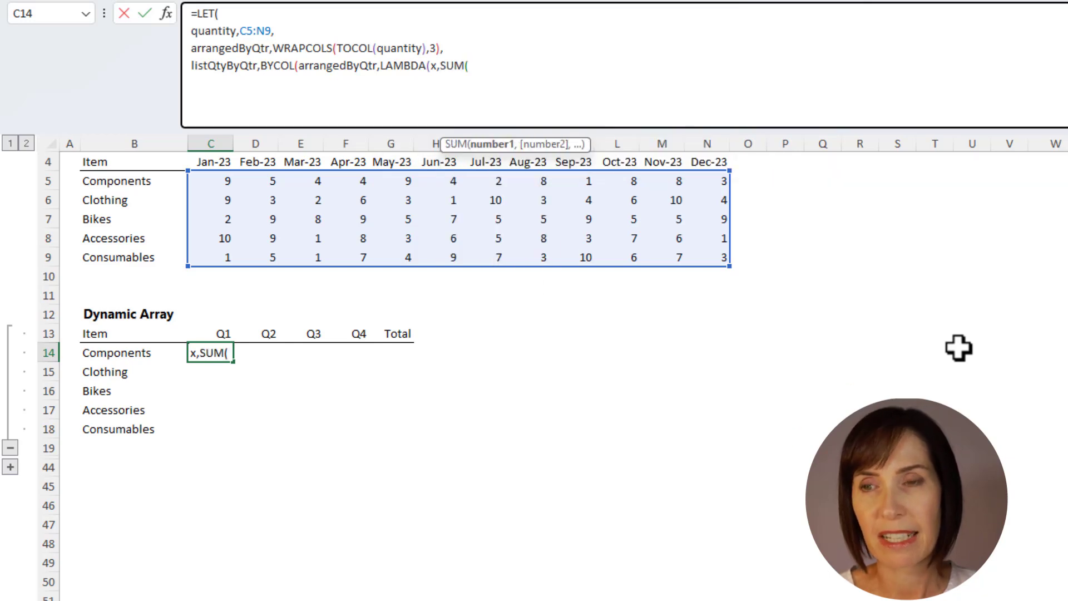
type("x)")
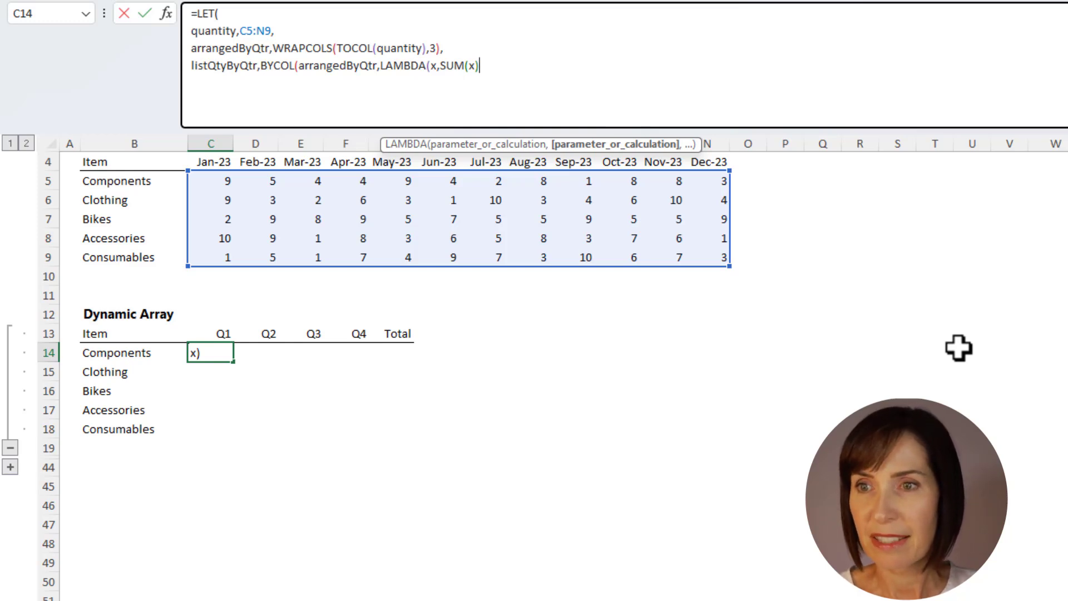
type(")")
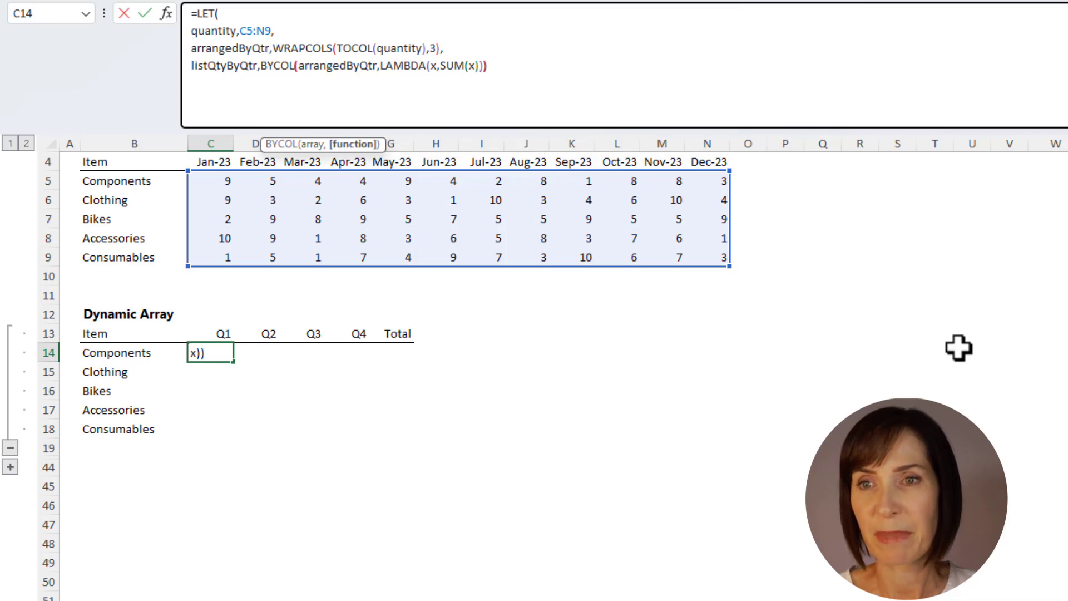
type("),")
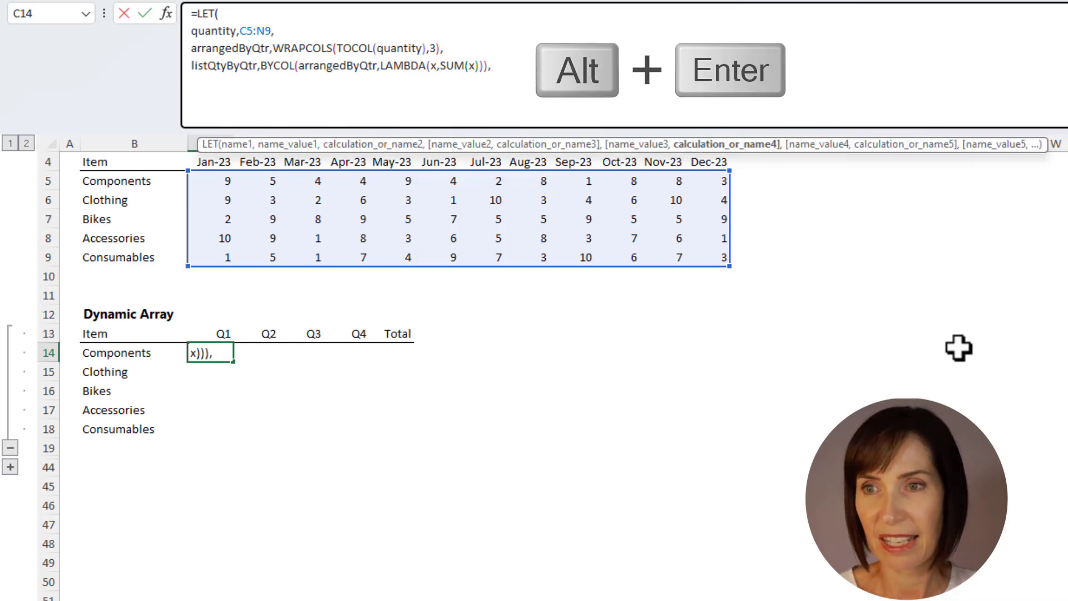
key("alt+Return")
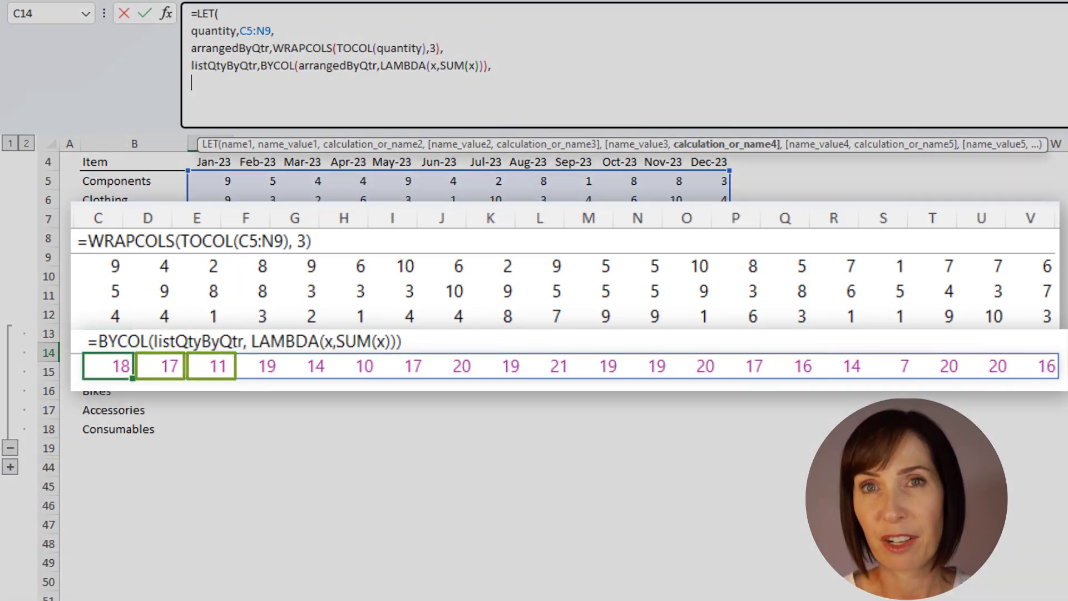
Define the LET name qtyByQtr as WRAPROWS(listQtyByQtr,4), ending the line with a comma
type("q")
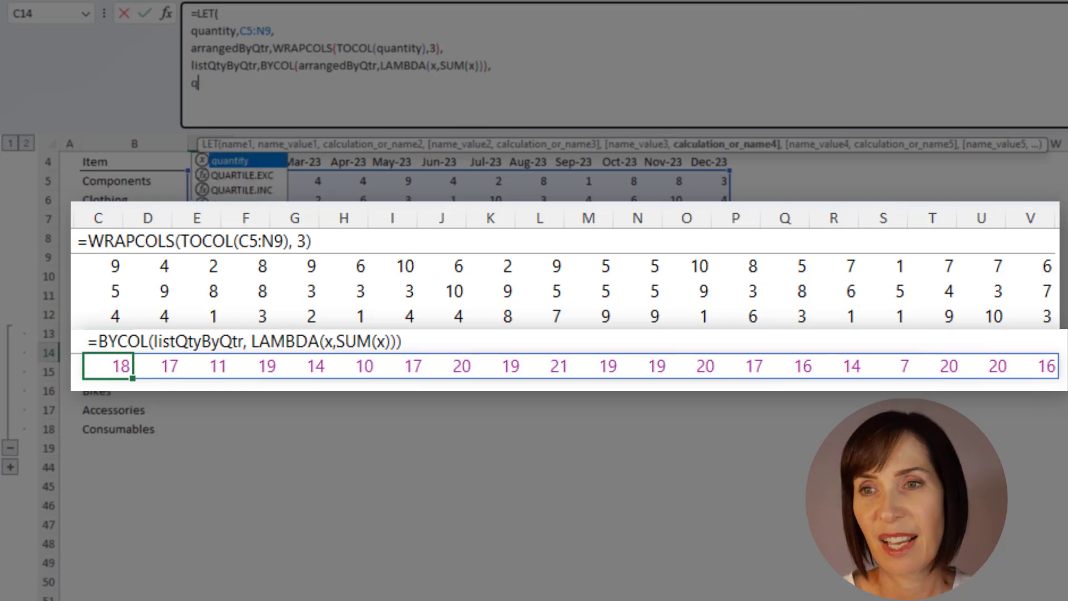
type("tyByQtr,")
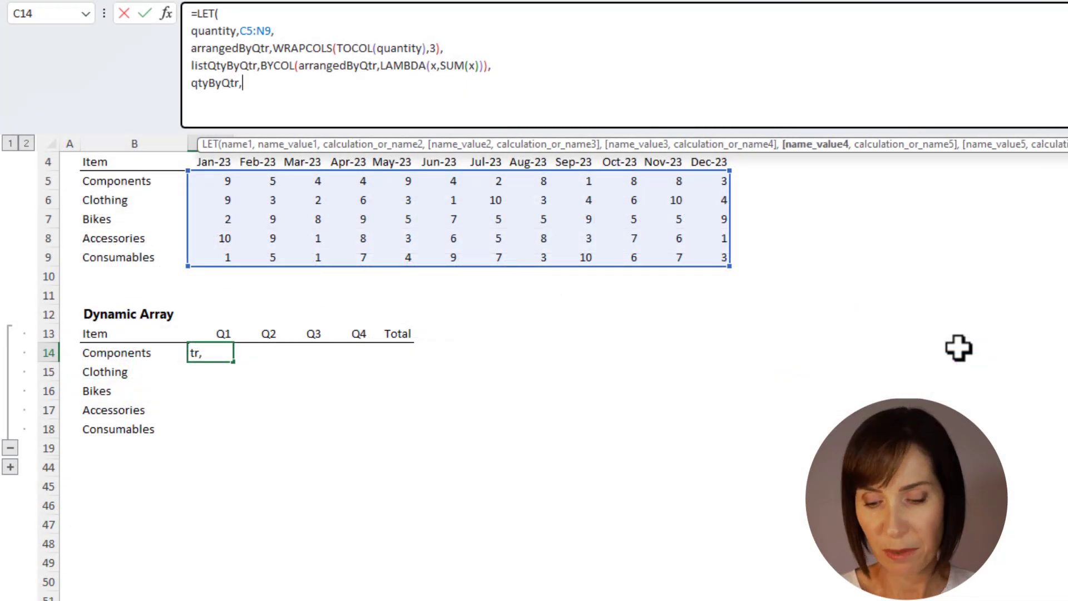
type("wrapr")
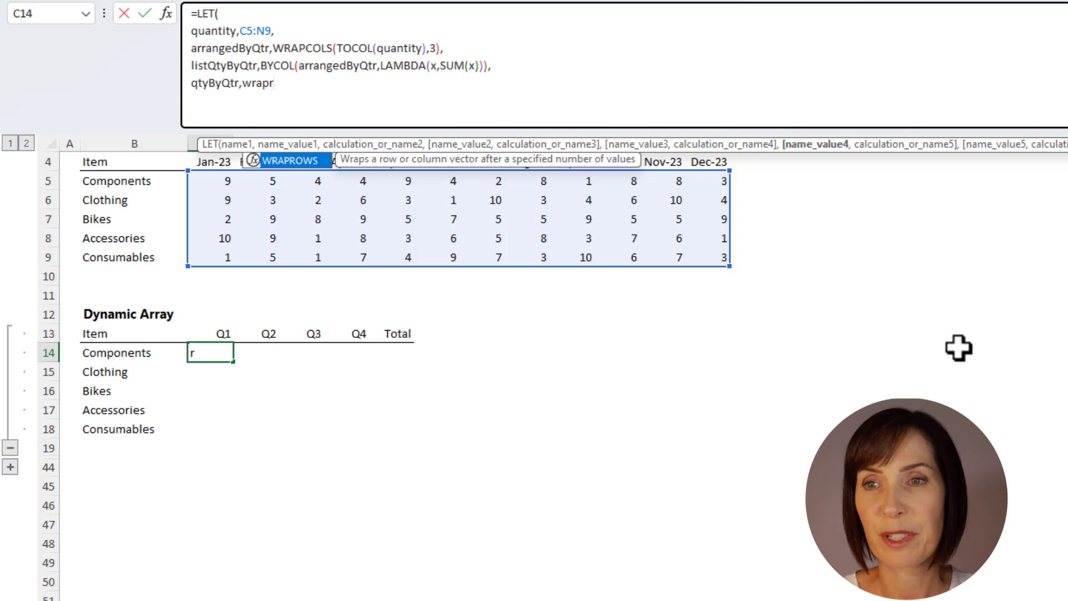
key("Tab")
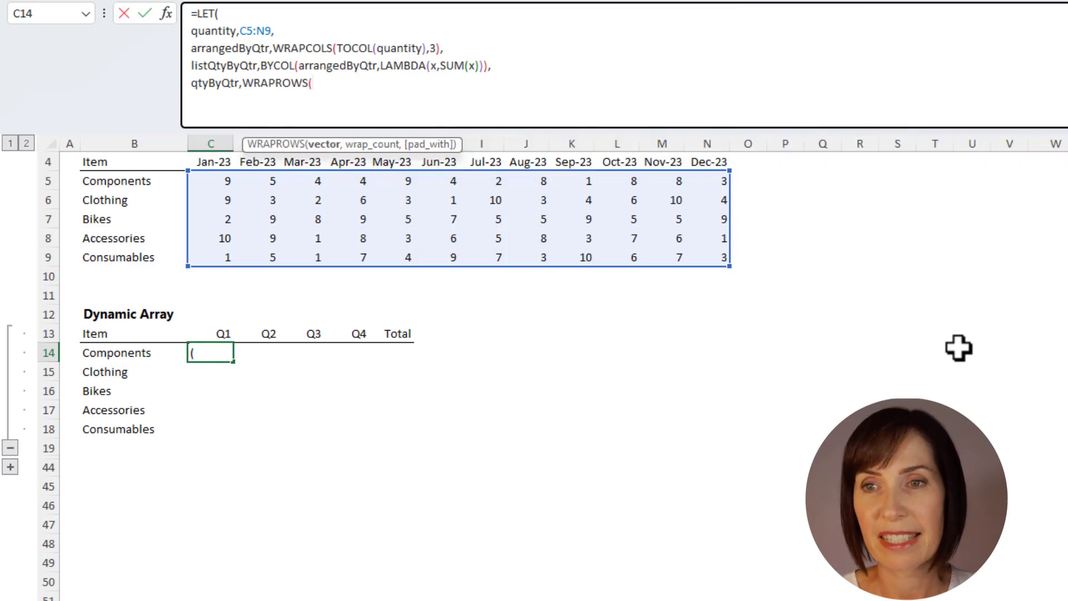
type("lis")
key("Tab")
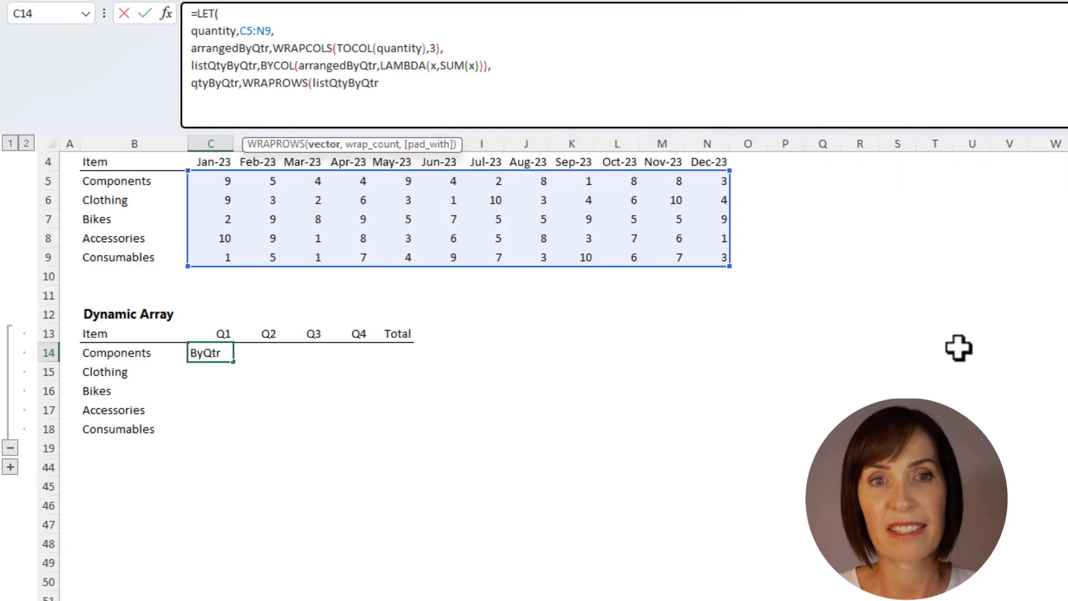
type(",4),")
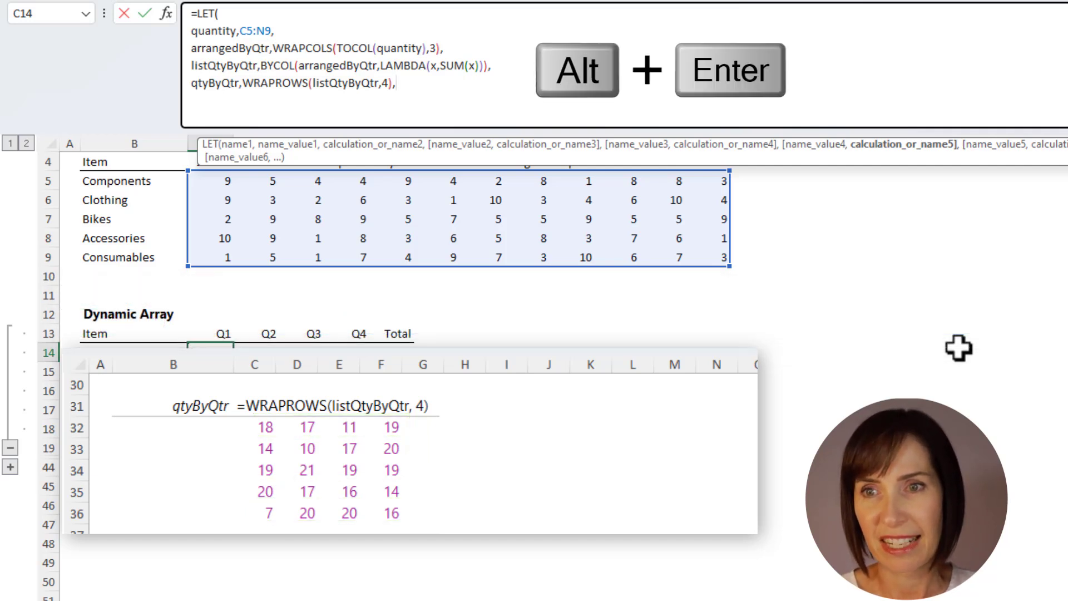
Begin the final LET calculation on a new line with HSTACK, using qtyByQtr as the first array
type("hst")
key("Tab")
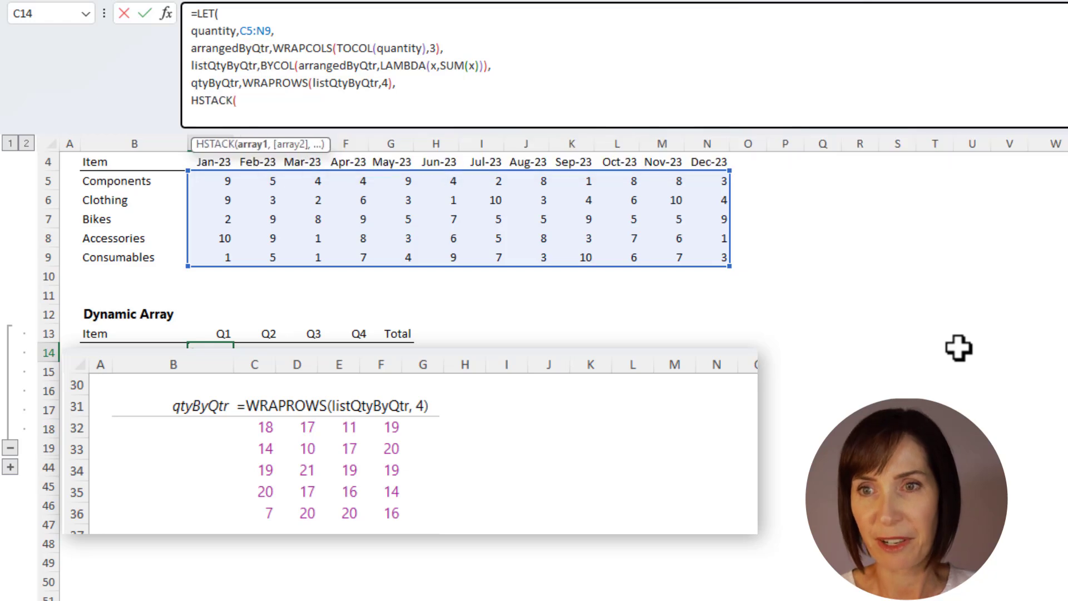
type("qty")
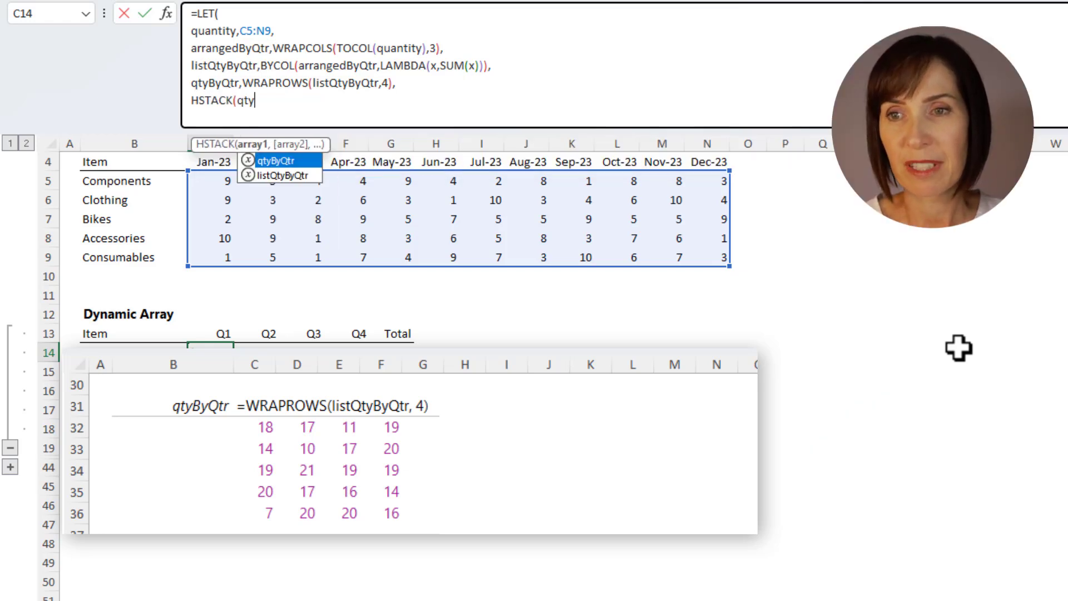
key("Tab")
type(",")
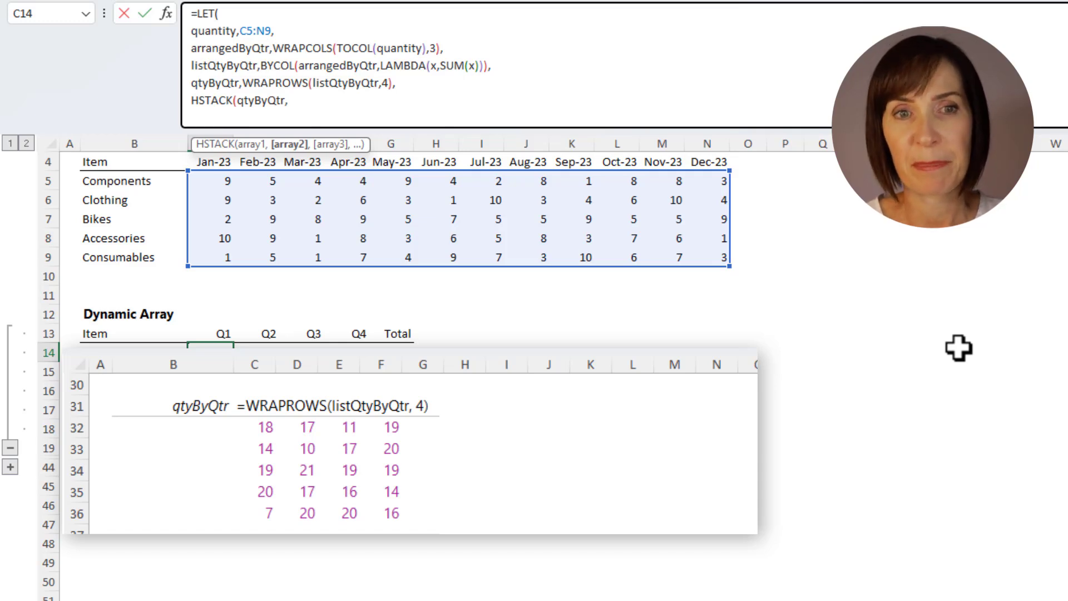
Add BYROW(qtyByQtr,LAMBDA(x,SUM(x))) as the second HSTACK array and close the HSTACK function
type("byro")
key("Tab")
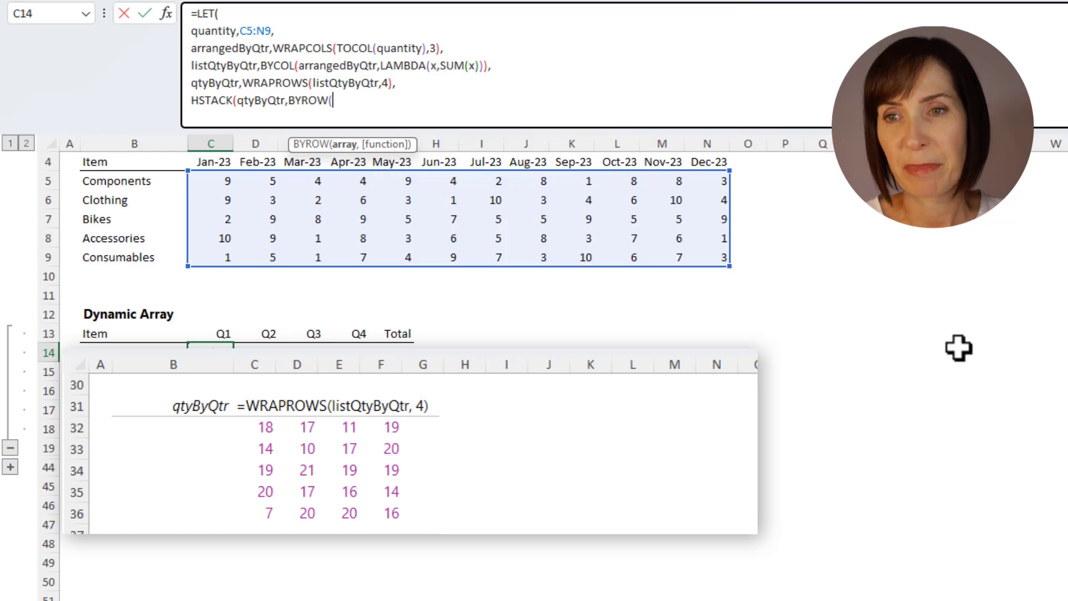
type("qty")
key("Tab")
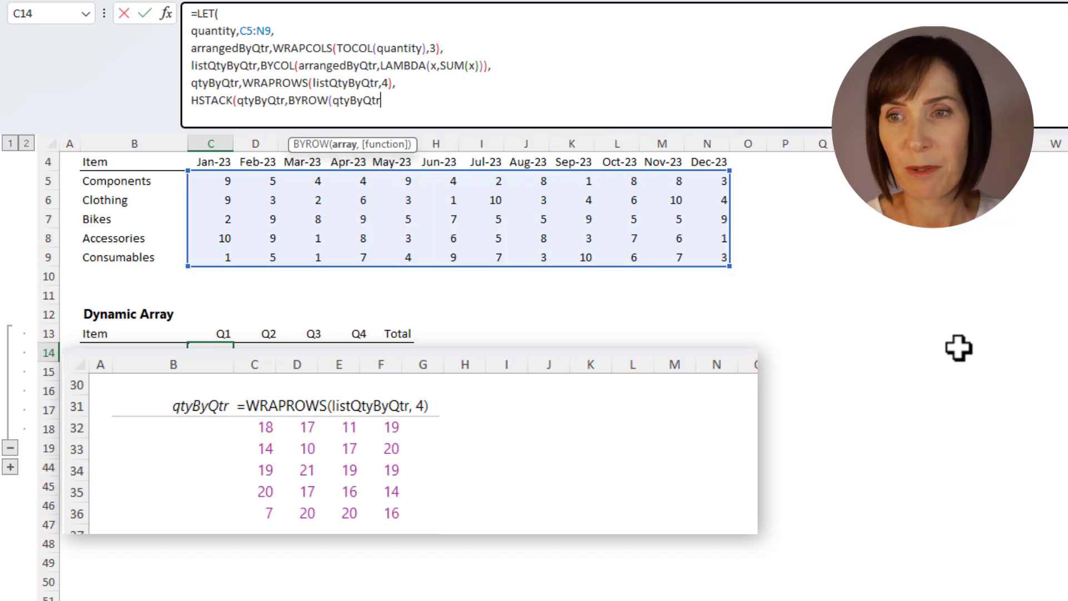
type(",LAMBDA")
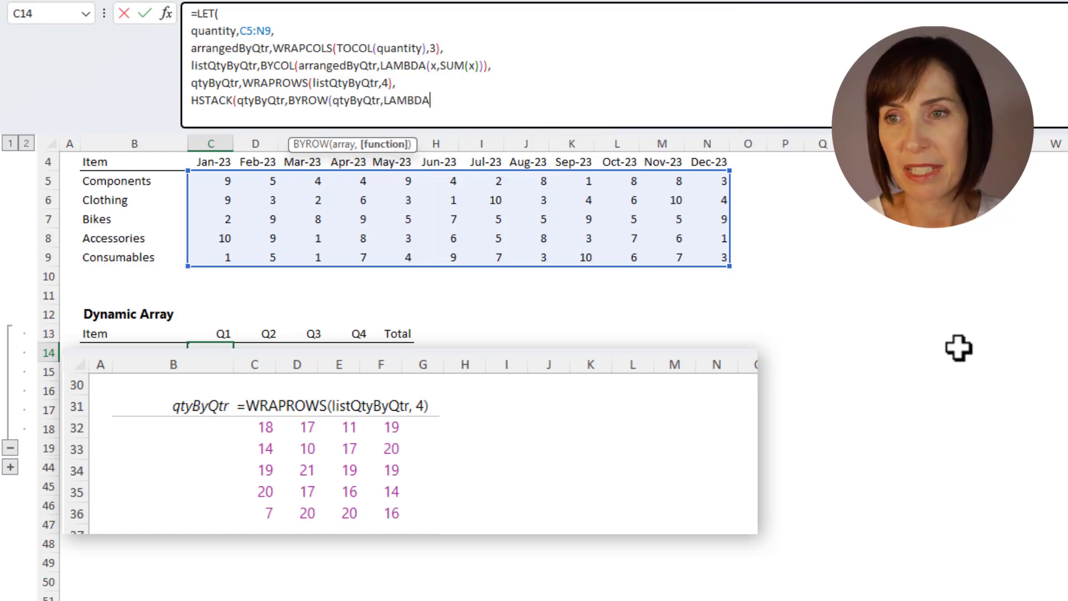
type("(x,")
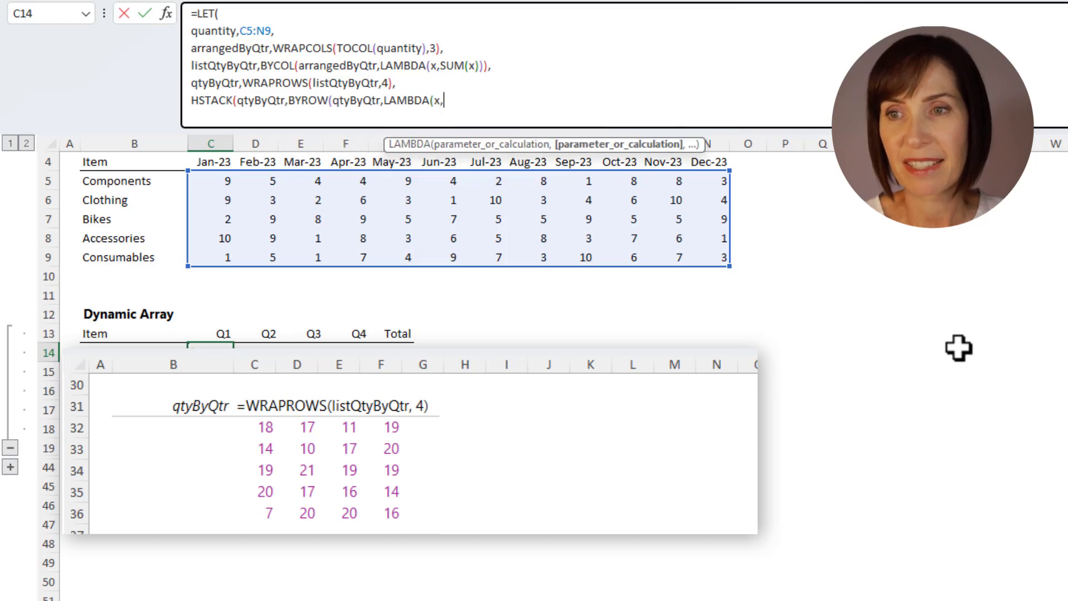
type("sum")
key("Tab")
type("x")
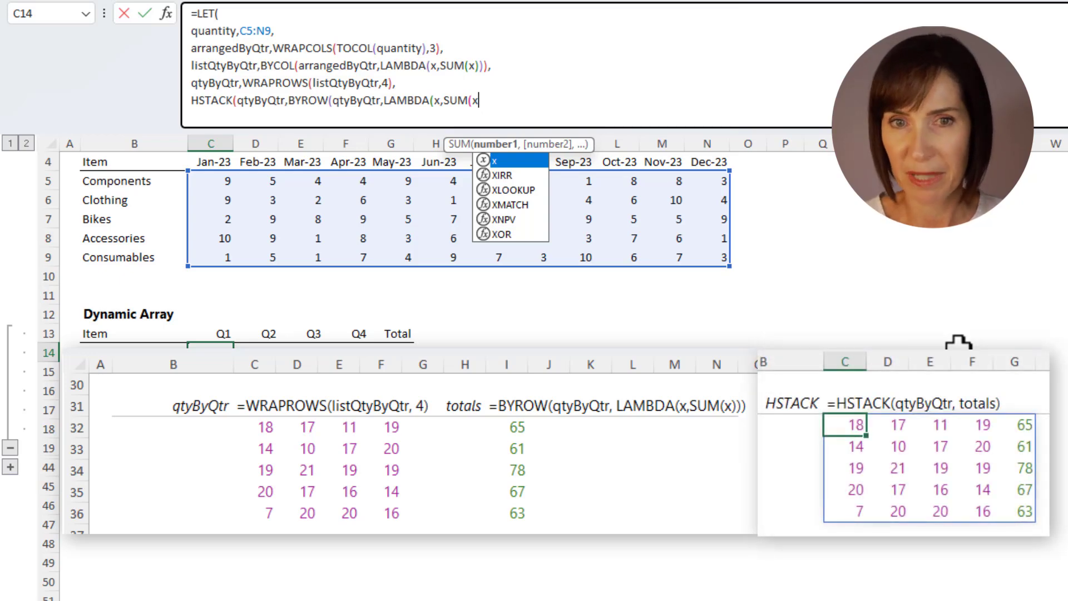
type(")))")
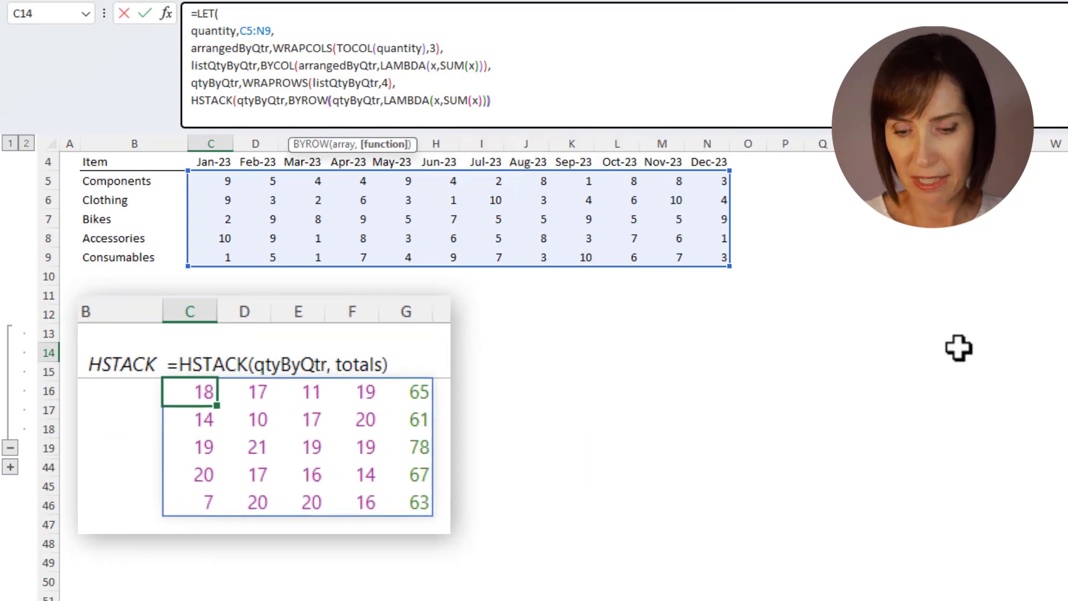
type(")")
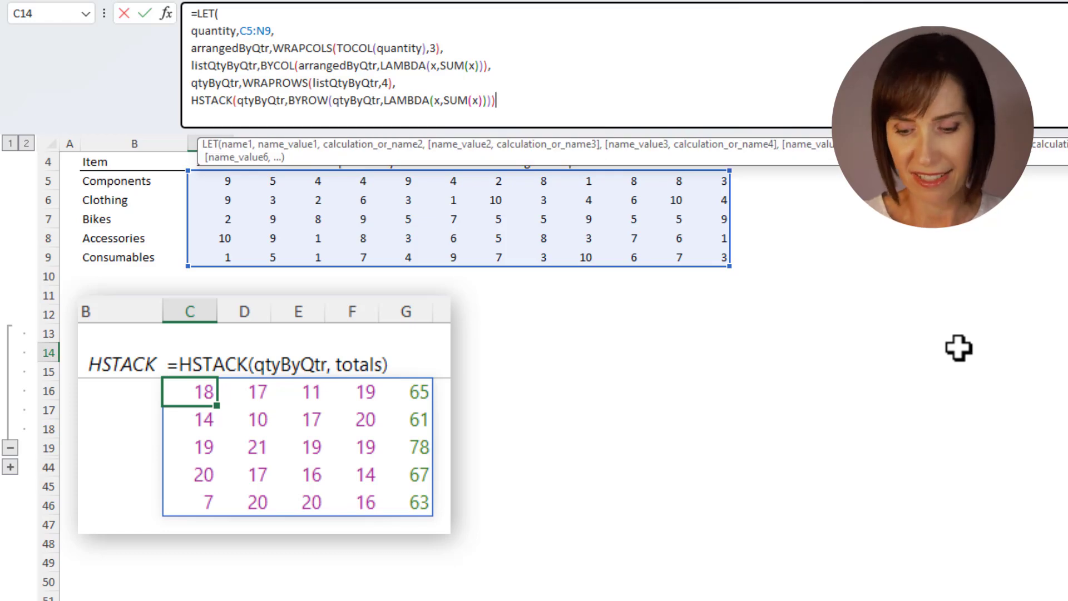
Close the LET function on its own line, enter the formula in C14 and check the spilled quarterly table
key("alt+Return")
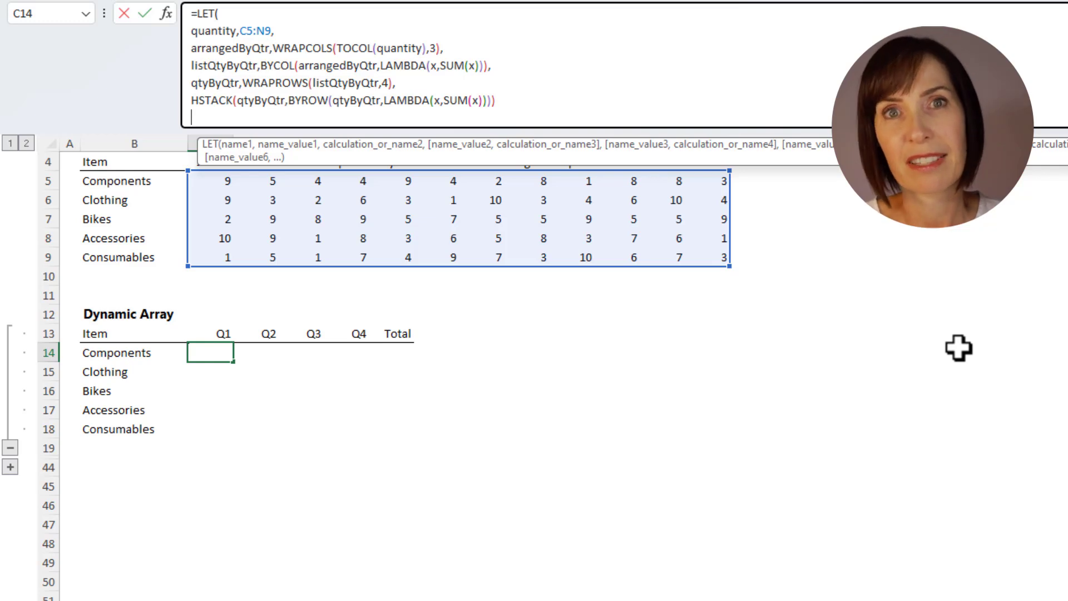
type(")")
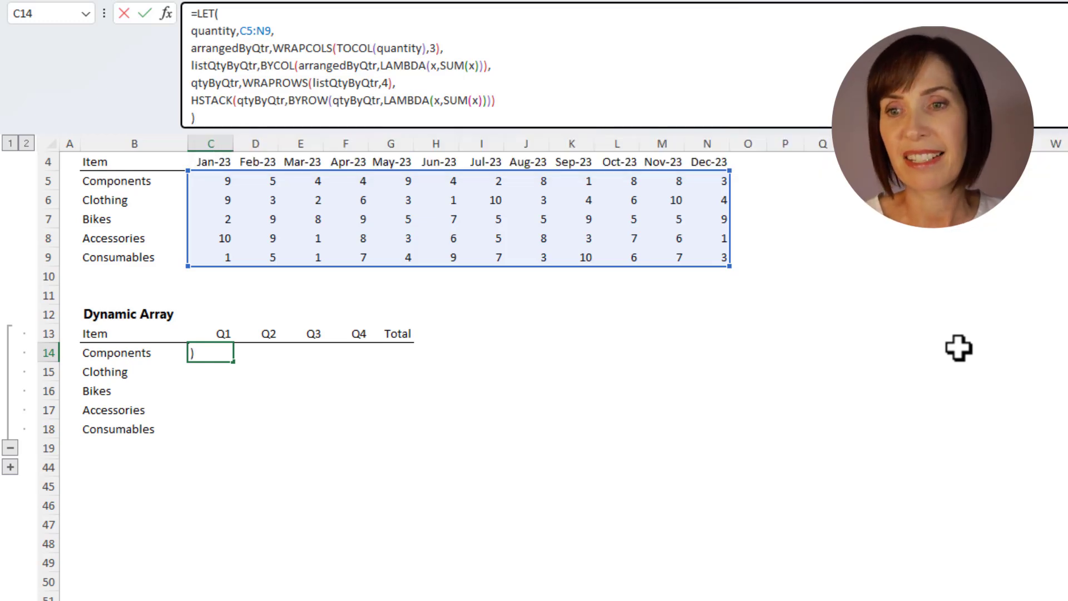
key("Return")
key("Up")
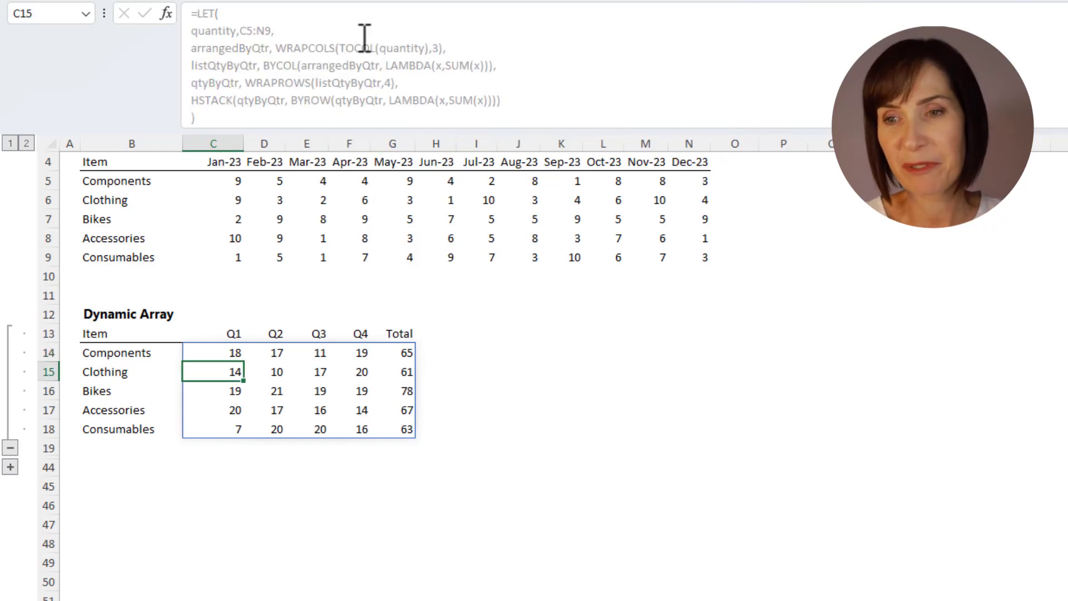
left_click(396, 353)
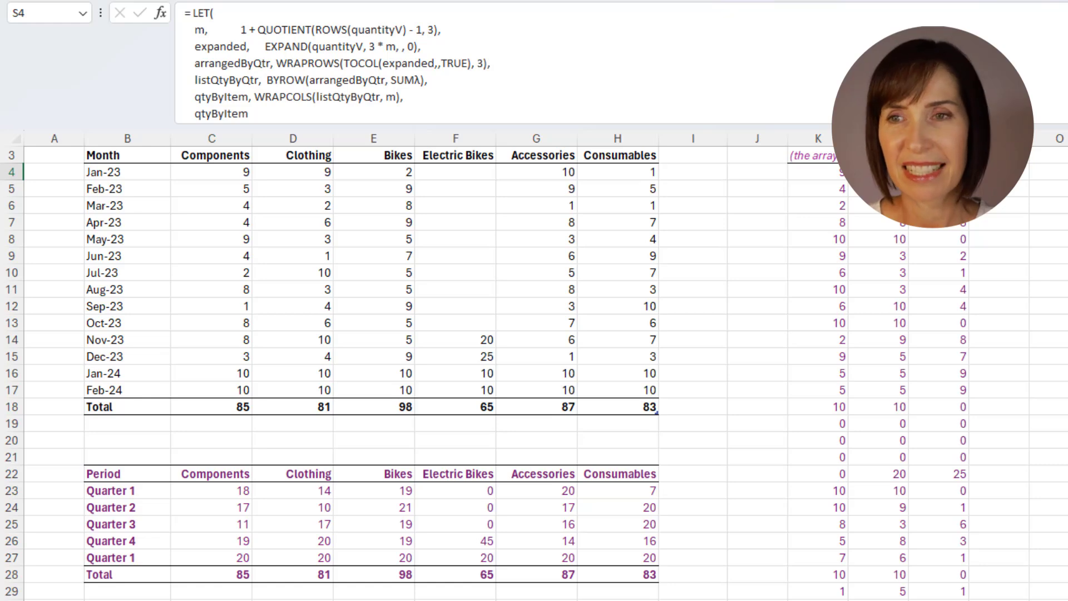
Examine the QUOTIENT expression for m in the S4 LET formula, leaving the formula unedited
double_click(281, 30)
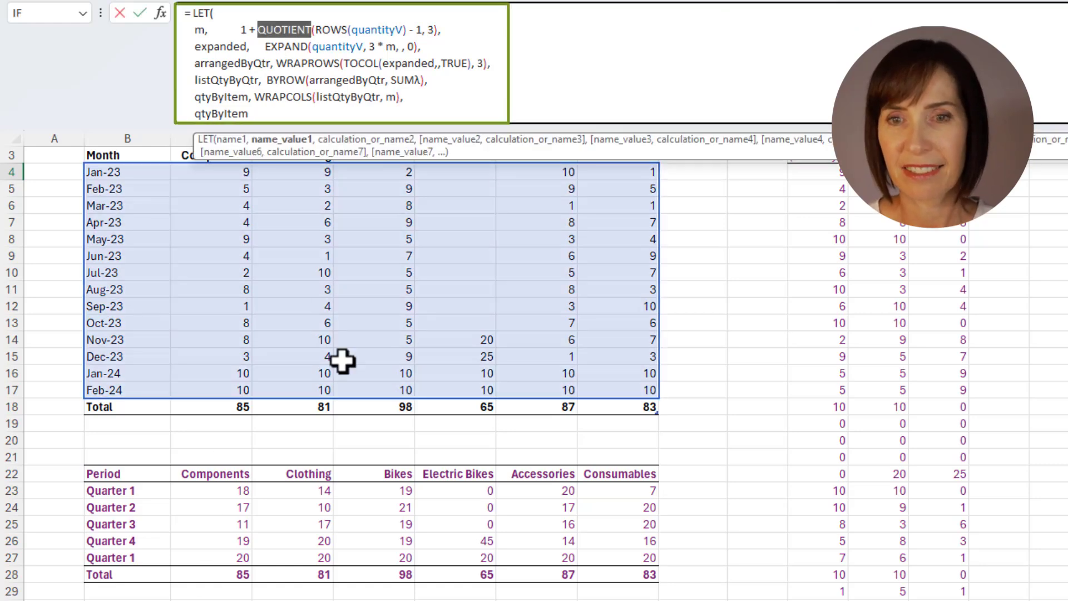
key("Escape")
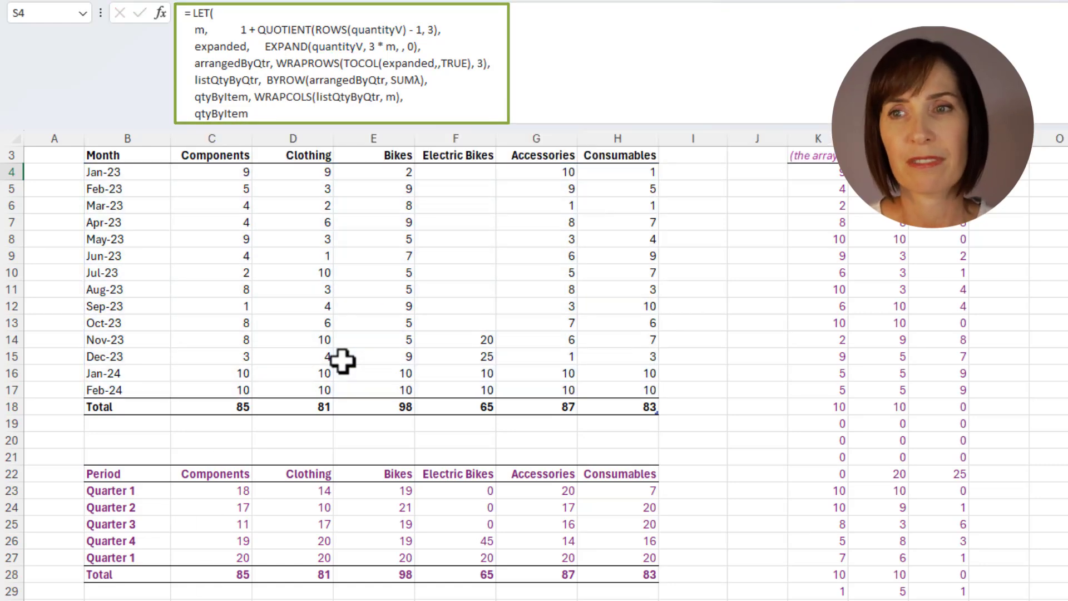